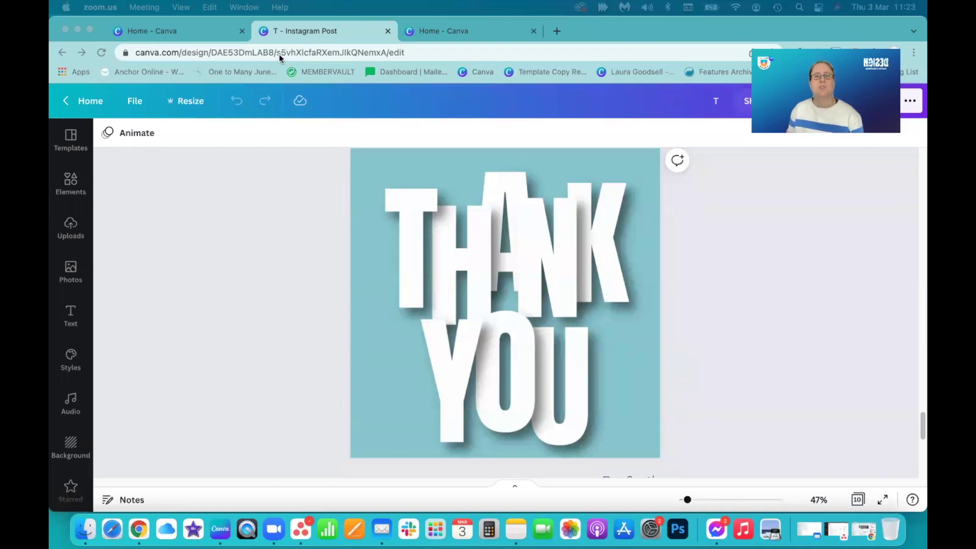
# Go back to the Canva home page and create a new Instagram Post design
pyautogui.click(86, 101)
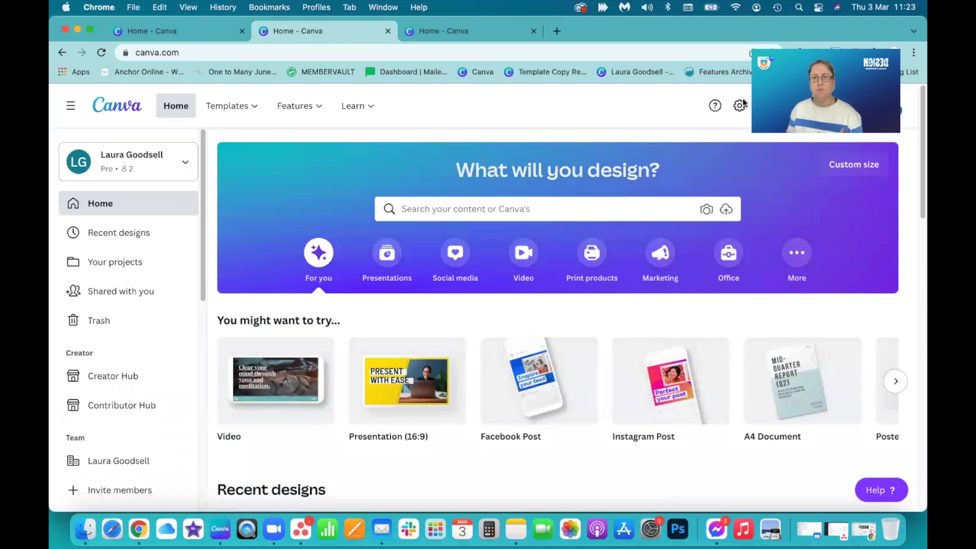
pyautogui.click(830, 106)
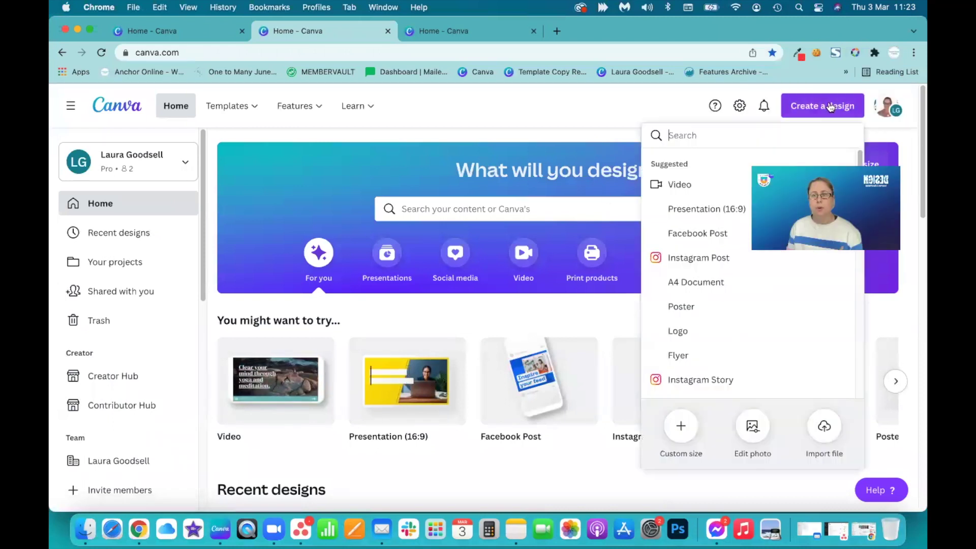
pyautogui.click(700, 258)
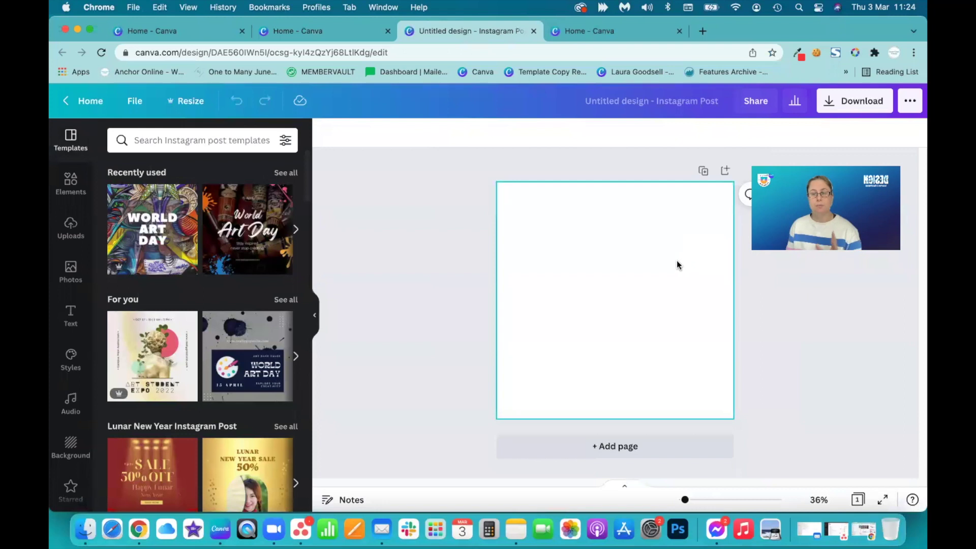
# Add a text box holding a capital T and enlarge it to size 583
pyautogui.click(609, 270)
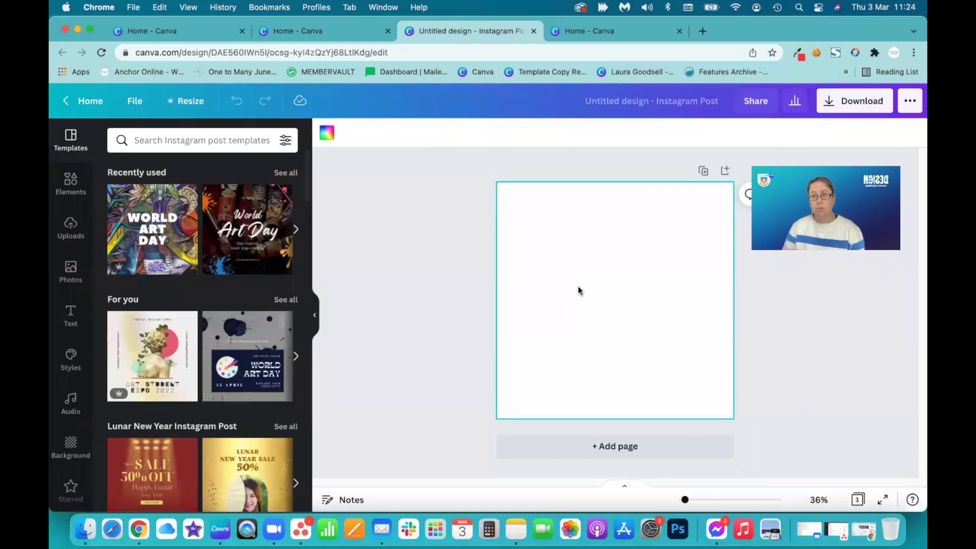
pyautogui.press('t')
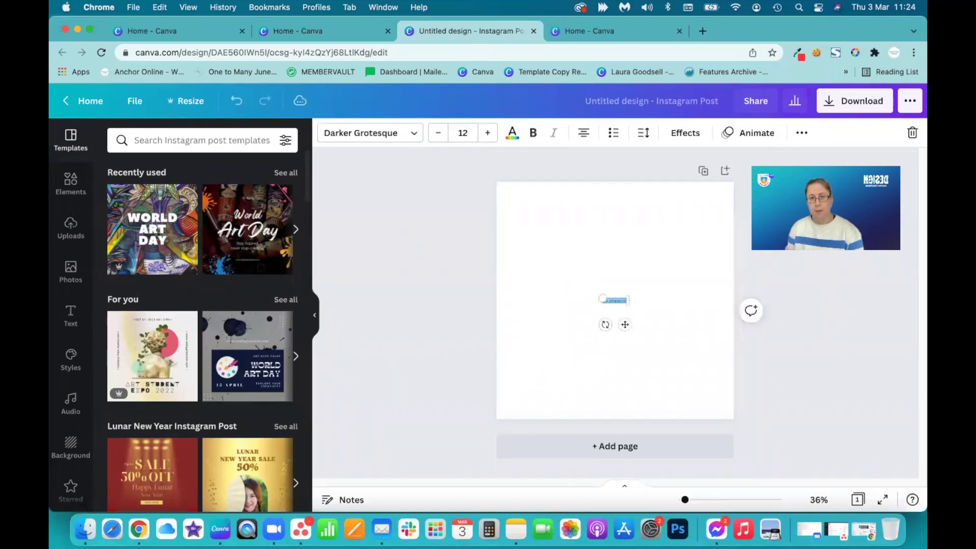
pyautogui.press('BackSpace')
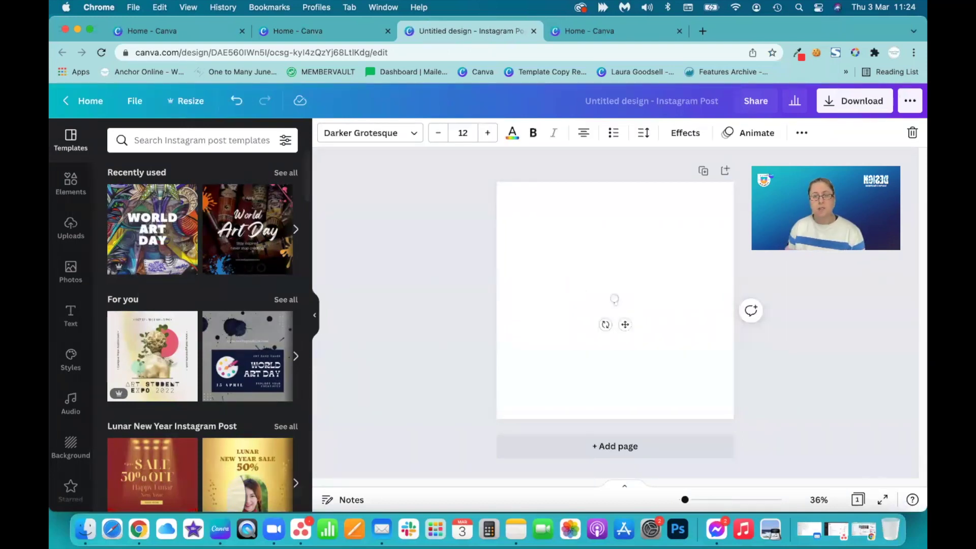
pyautogui.moveTo(610, 309); pyautogui.dragTo(528, 211)
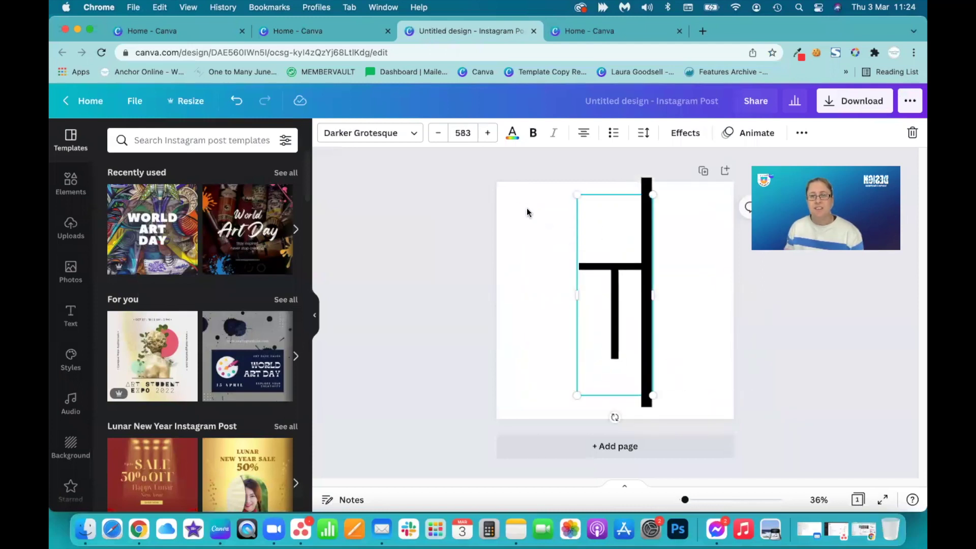
pyautogui.click(602, 324)
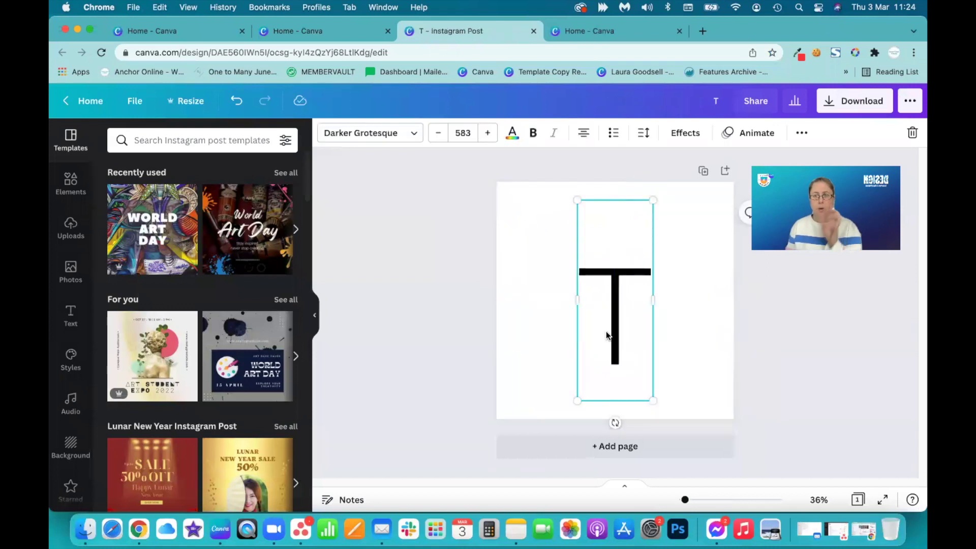
# Change the T's font to Archivo Black and resize it to 675 to fill the page height
pyautogui.click(329, 137)
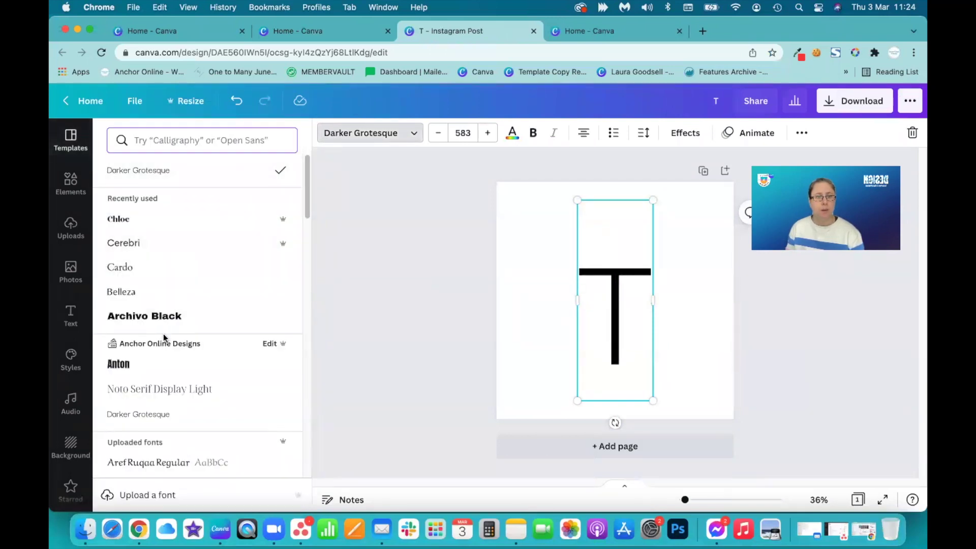
pyautogui.click(161, 319)
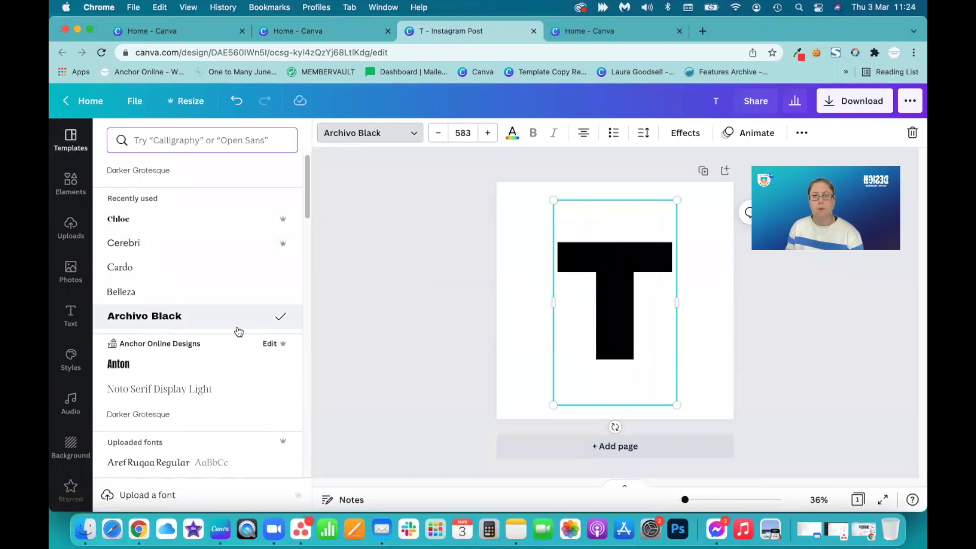
pyautogui.click(488, 134)
pyautogui.click(489, 134)
pyautogui.click(488, 134)
pyautogui.click(488, 134)
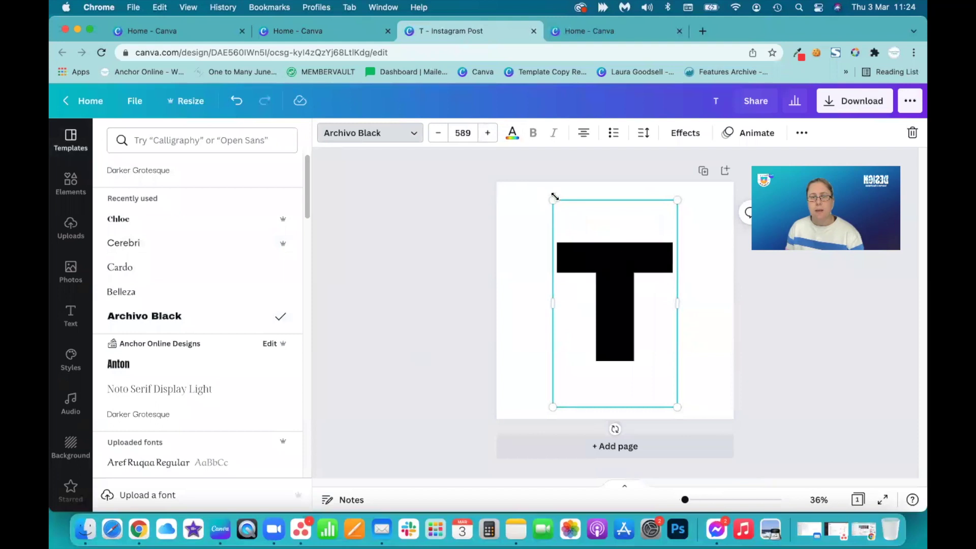
pyautogui.moveTo(553, 200); pyautogui.dragTo(537, 183)
pyautogui.moveTo(678, 407); pyautogui.dragTo(687, 420)
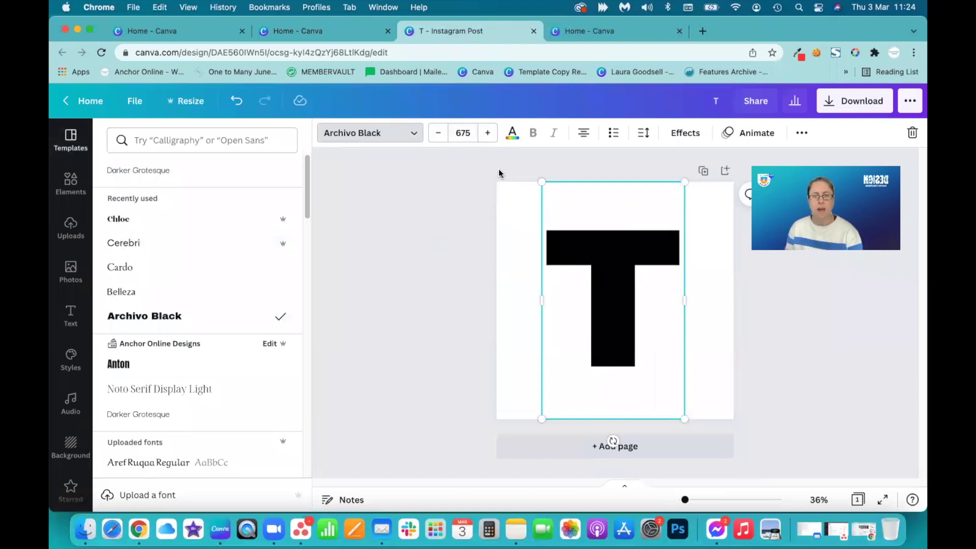
pyautogui.click(512, 135)
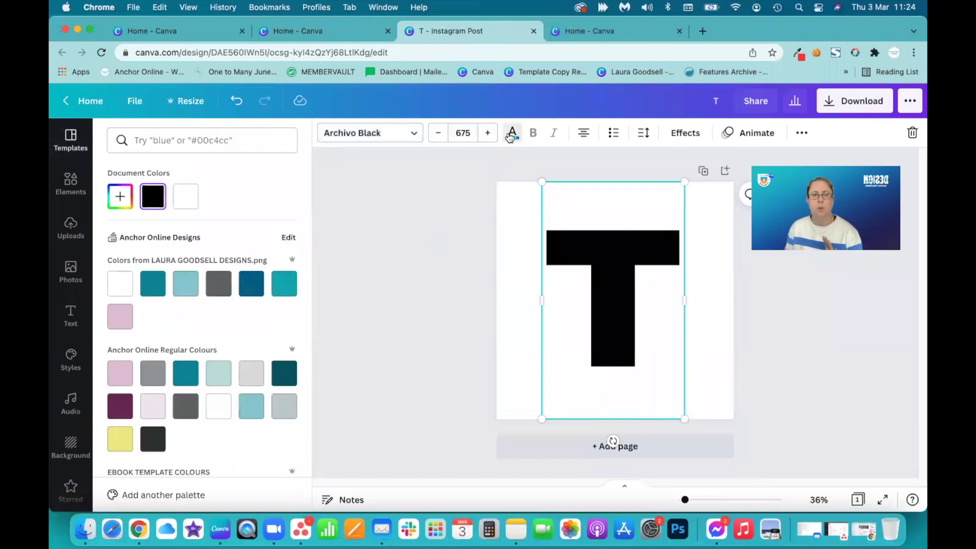
# Colour the T white and bring up the text effect styles
pyautogui.click(185, 203)
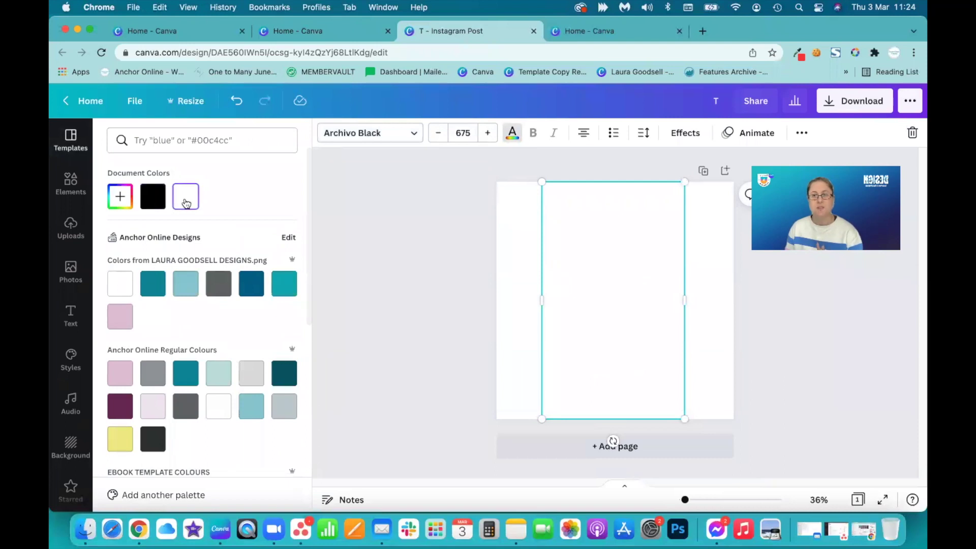
pyautogui.click(685, 134)
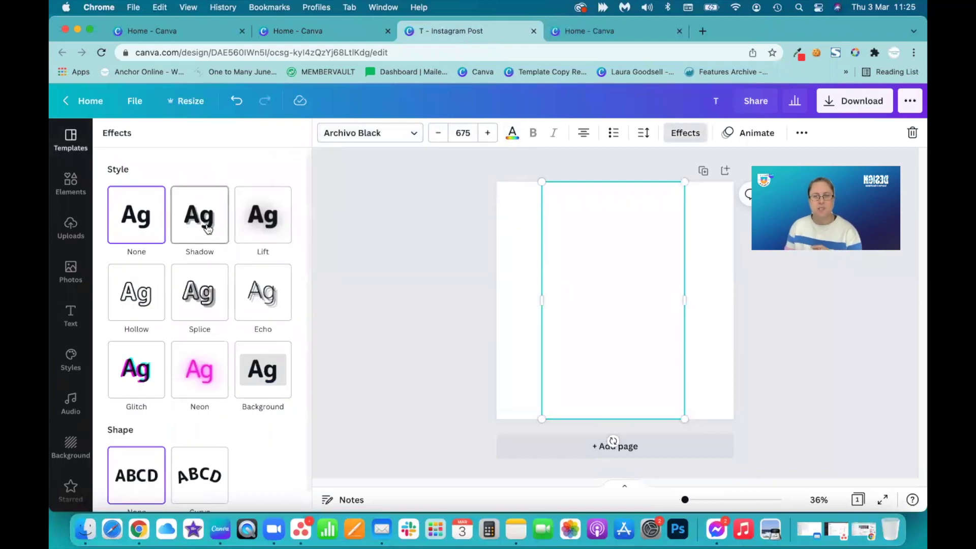
# Apply the Shadow effect to the T and set its colour to dark grey
pyautogui.click(208, 229)
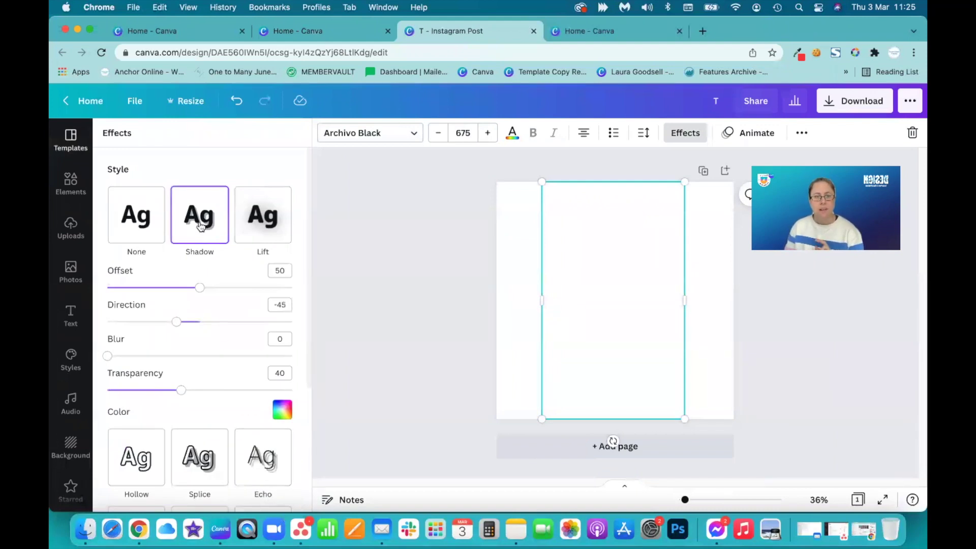
pyautogui.click(281, 413)
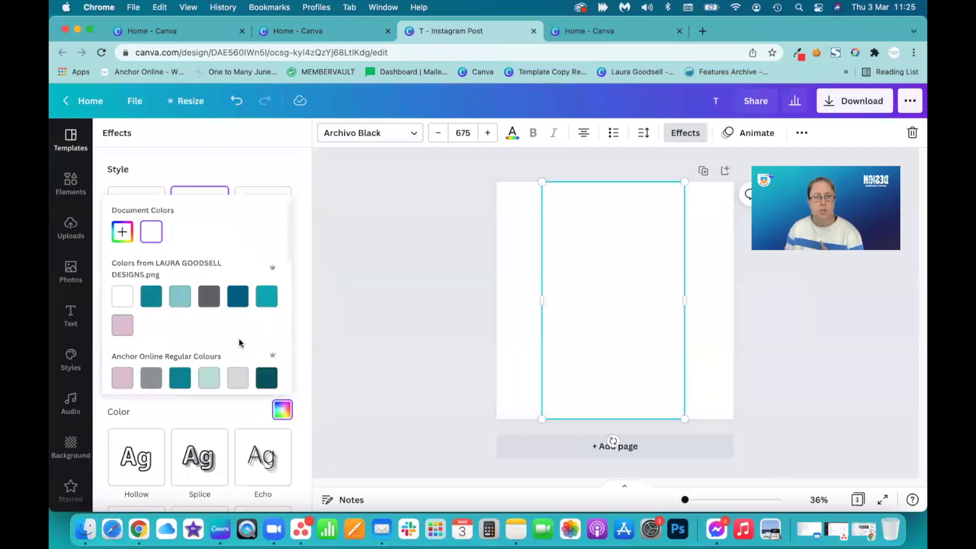
pyautogui.click(213, 297)
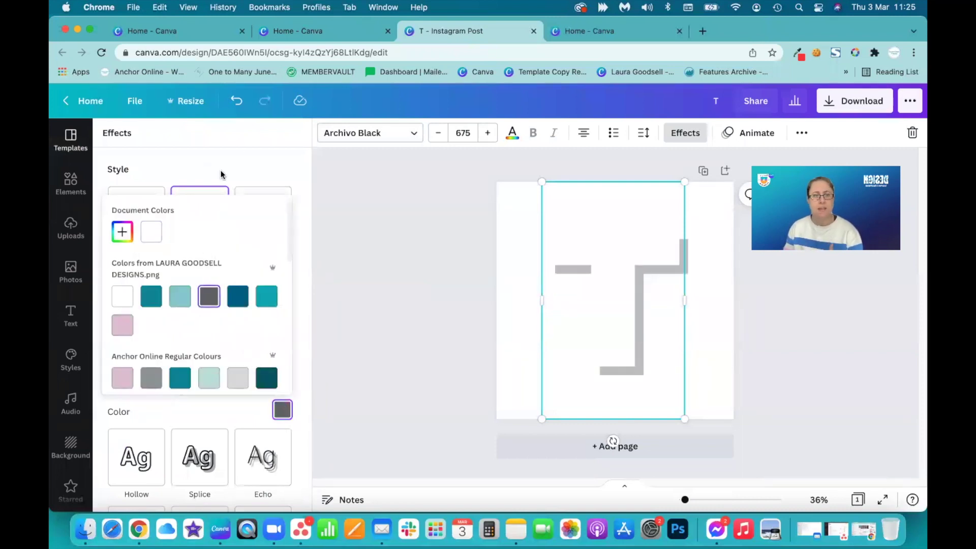
pyautogui.click(266, 160)
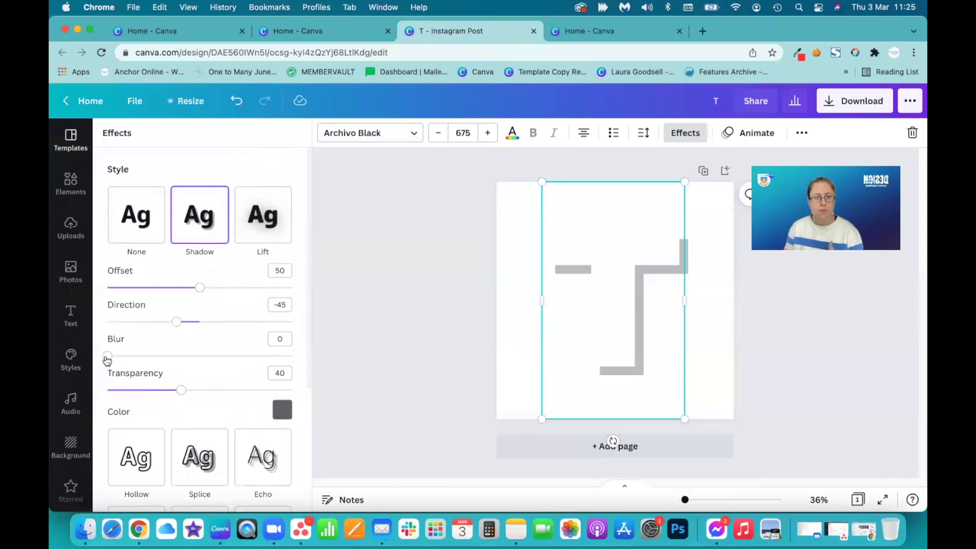
# Set the T's shadow to blur 81, transparency 79, offset 48 and direction -44
pyautogui.moveTo(108, 357); pyautogui.dragTo(207, 358)
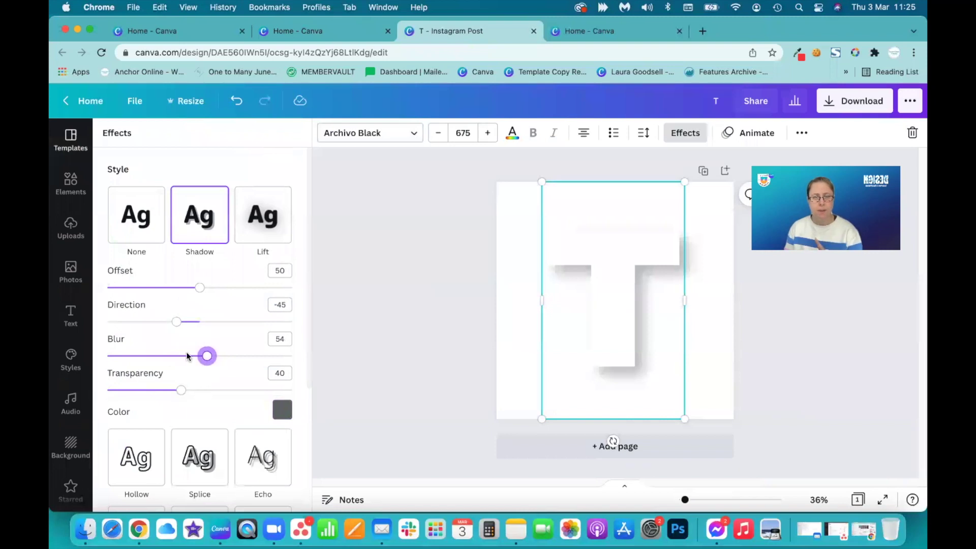
pyautogui.moveTo(181, 390); pyautogui.dragTo(286, 392)
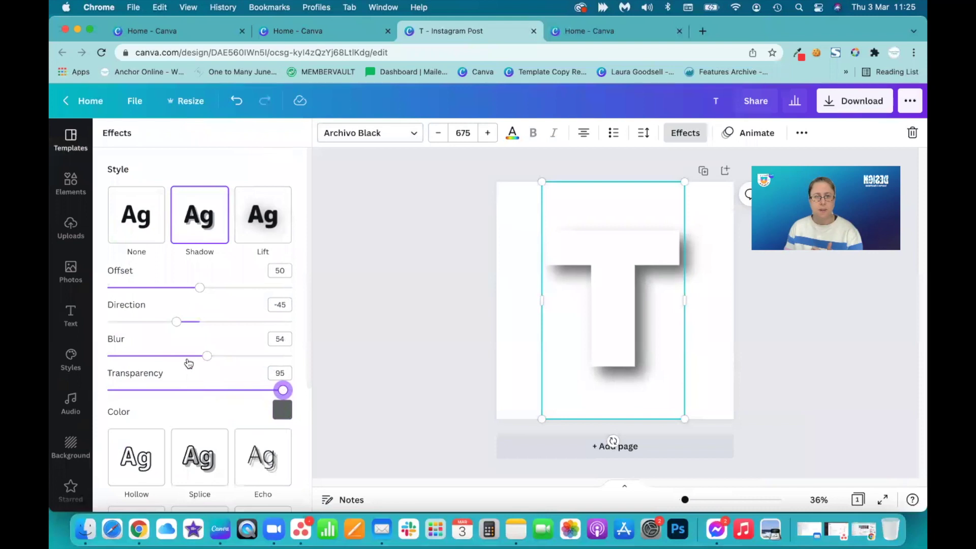
pyautogui.moveTo(207, 356); pyautogui.dragTo(259, 358)
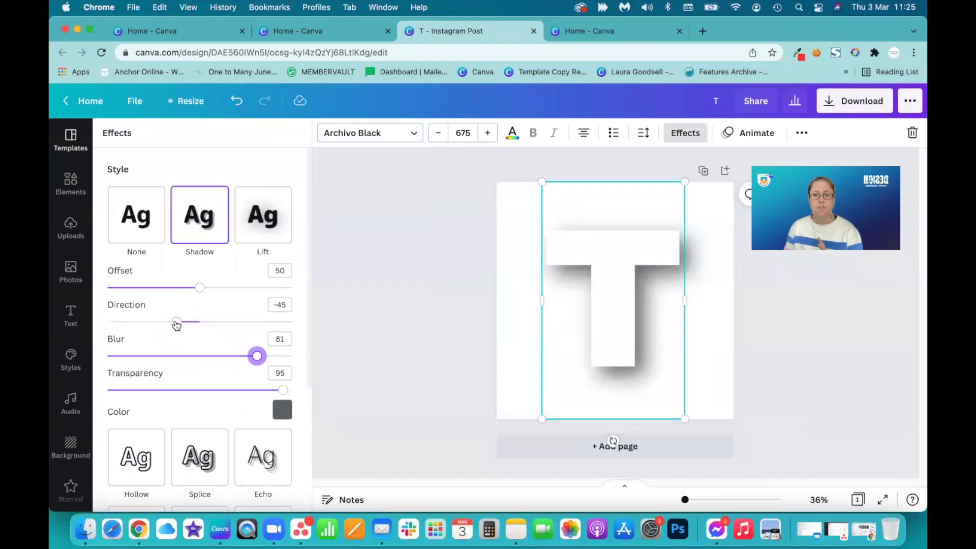
pyautogui.moveTo(177, 322)
pyautogui.mouseDown()
pyautogui.moveTo(105, 321)
pyautogui.moveTo(275, 322)
pyautogui.moveTo(178, 324)
pyautogui.mouseUp()
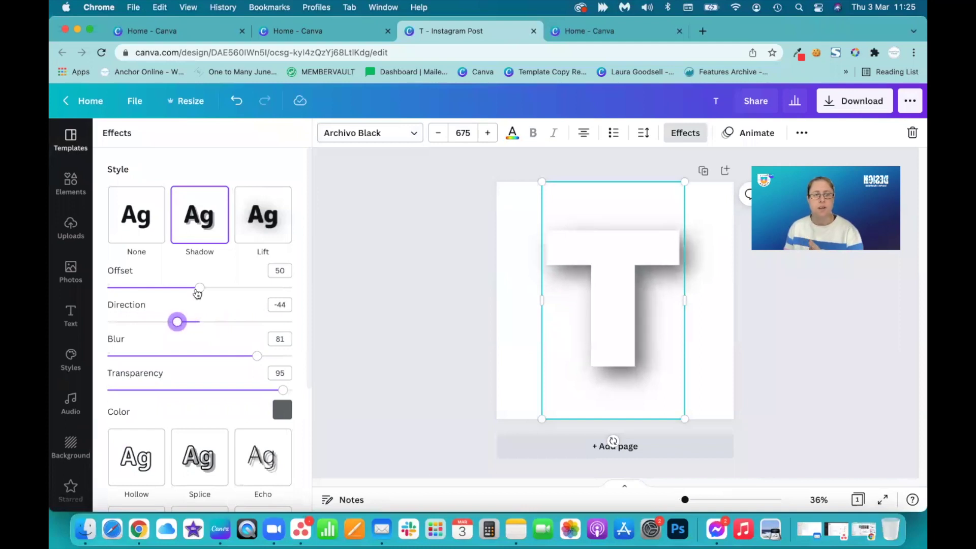
pyautogui.moveTo(200, 288)
pyautogui.mouseDown()
pyautogui.moveTo(84, 284)
pyautogui.moveTo(175, 288)
pyautogui.moveTo(264, 350)
pyautogui.moveTo(340, 386)
pyautogui.moveTo(211, 287)
pyautogui.moveTo(196, 287)
pyautogui.mouseUp()
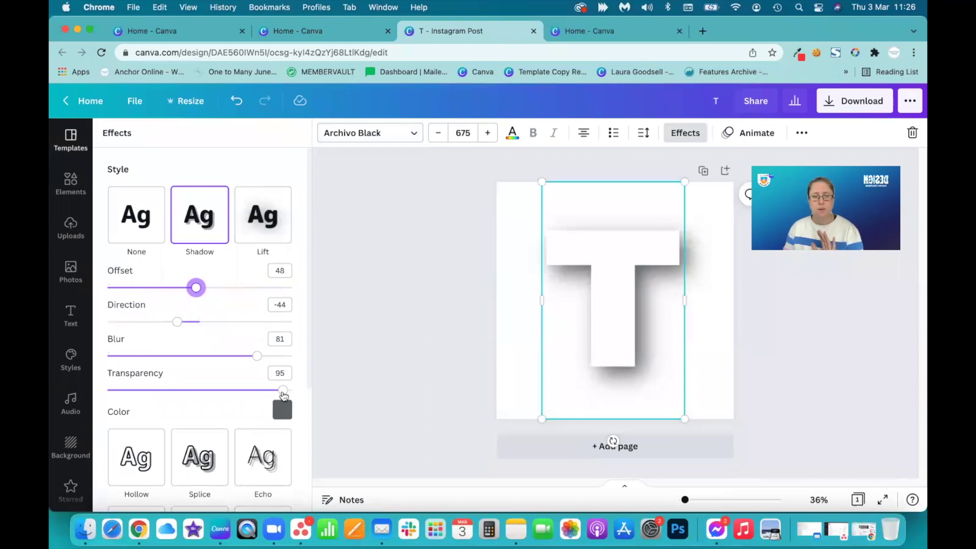
pyautogui.moveTo(283, 390); pyautogui.dragTo(254, 392)
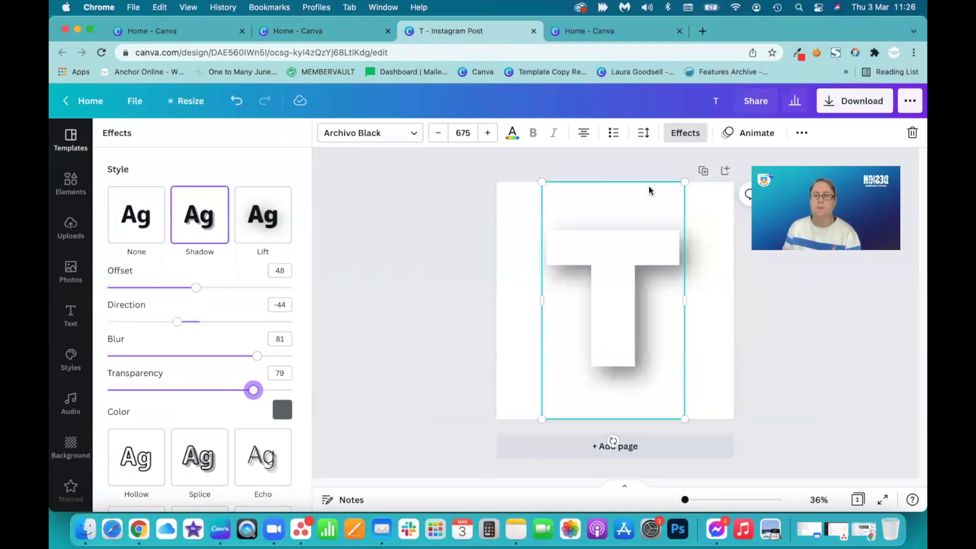
# Duplicate the T page and change the copied letter to H
pyautogui.click(705, 171)
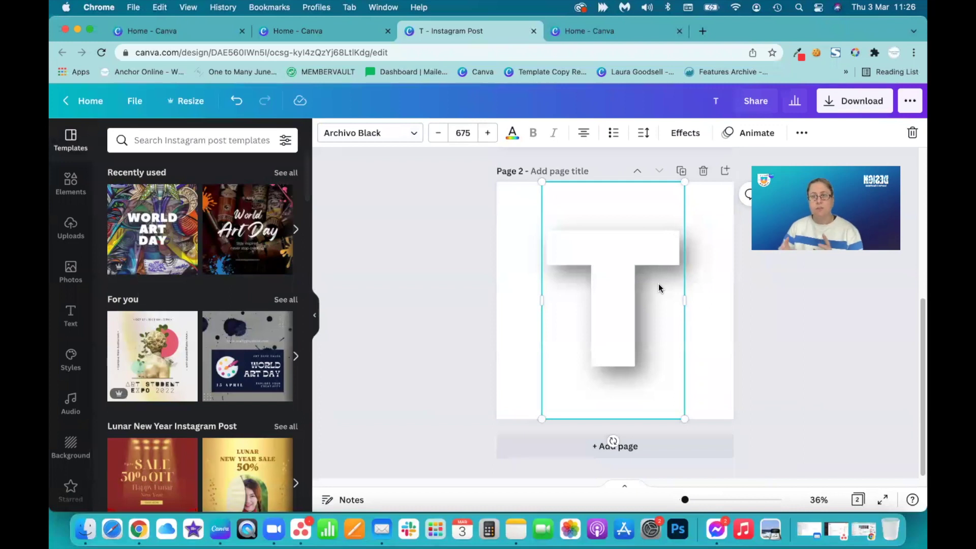
pyautogui.press('BackSpace')
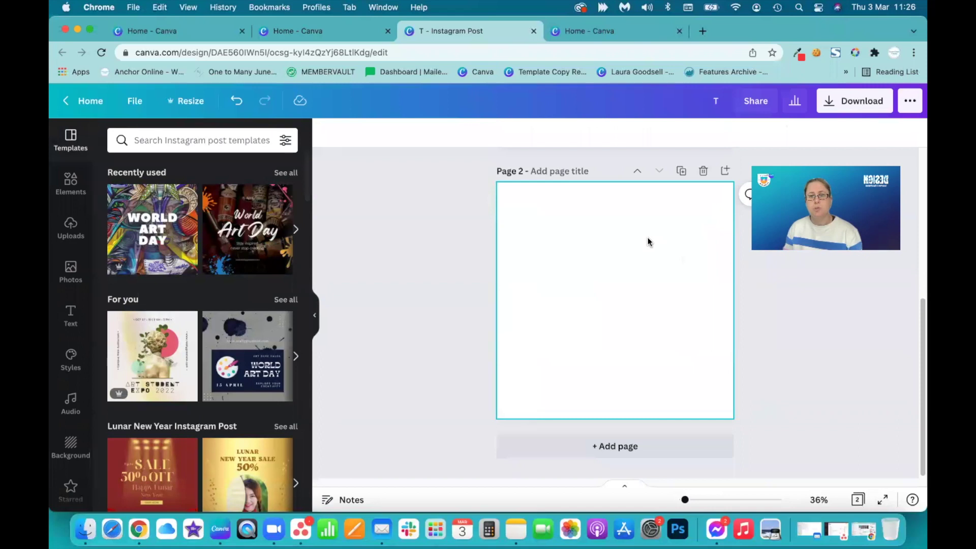
pyautogui.scroll(5, 649, 242)
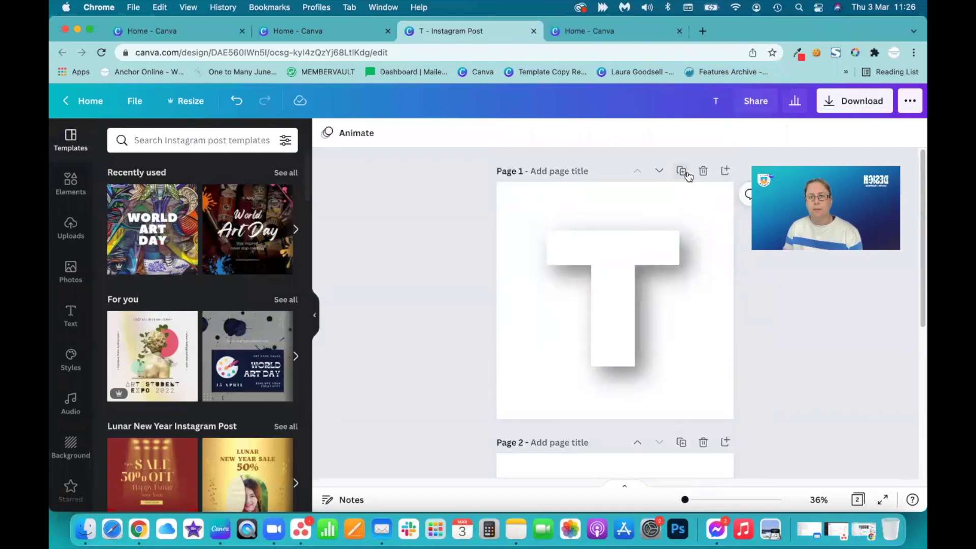
pyautogui.click(686, 174)
pyautogui.click(633, 277)
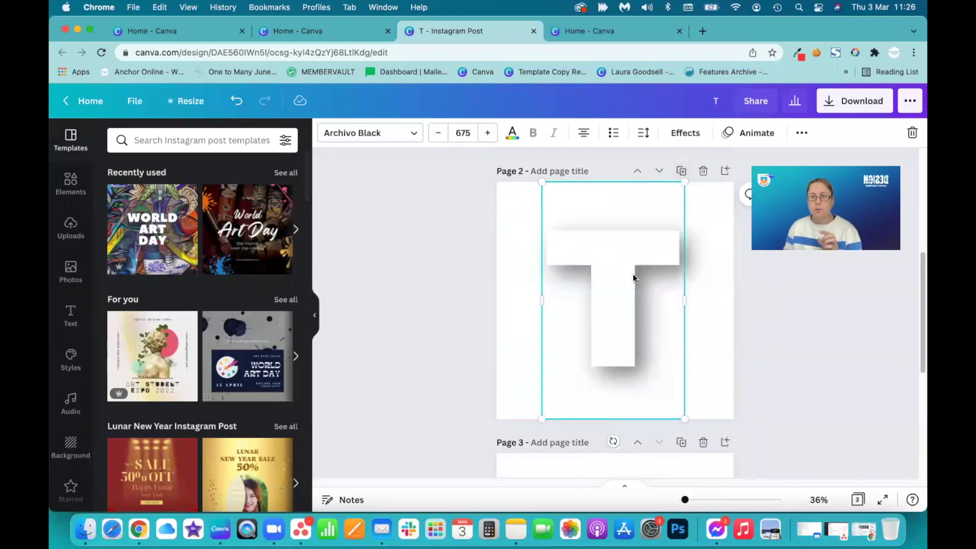
pyautogui.doubleClick(639, 308)
pyautogui.press('BackSpace')
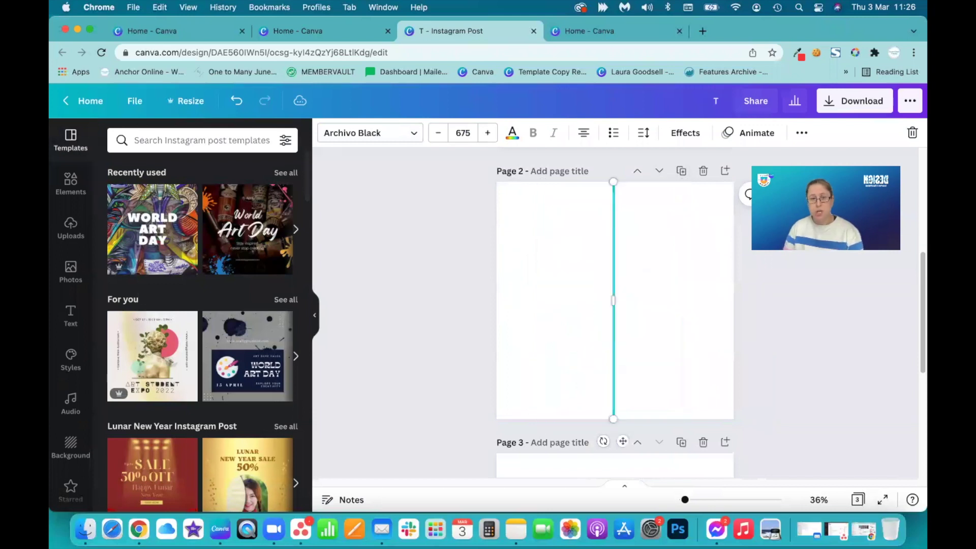
pyautogui.write('H')
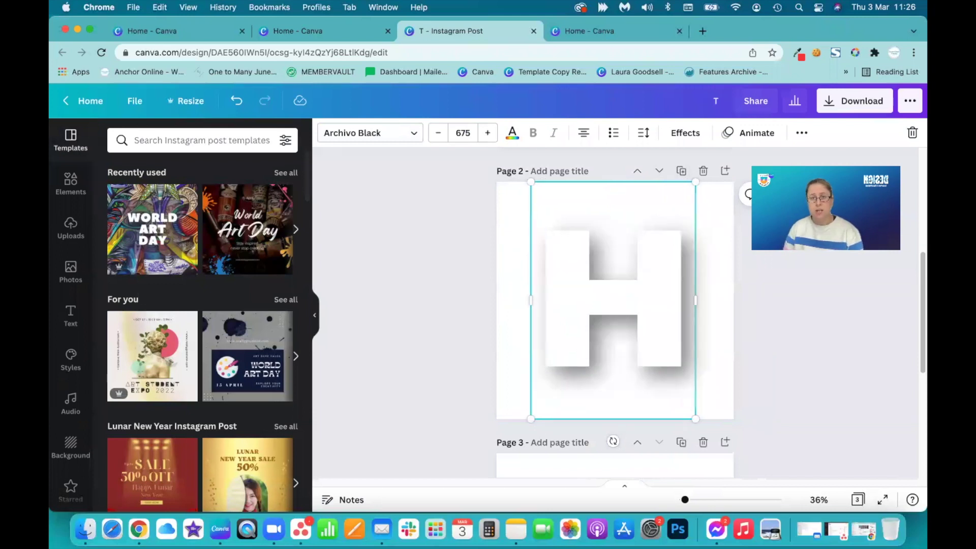
# Add pages for A and N by duplicating the previous page and retyping the letter
pyautogui.click(681, 171)
pyautogui.click(673, 284)
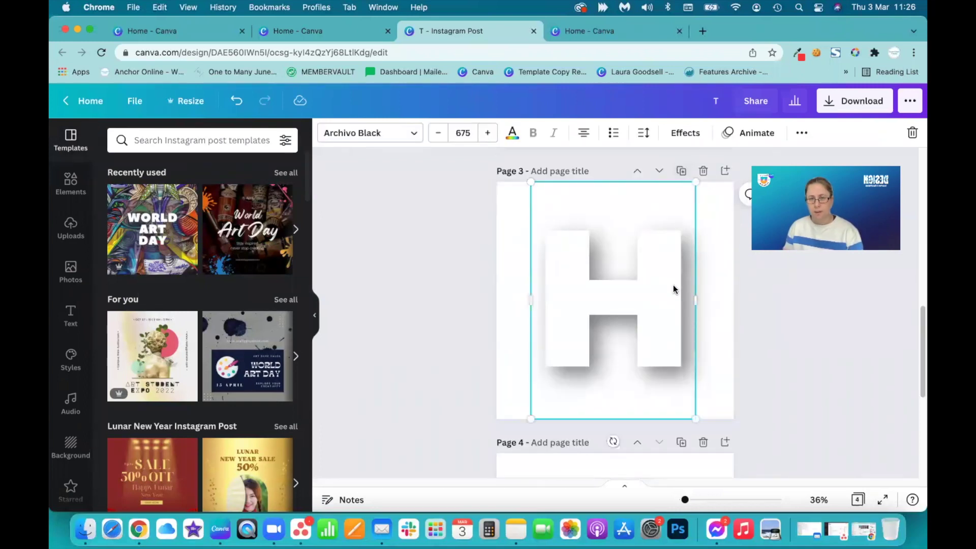
pyautogui.doubleClick(673, 285)
pyautogui.press('BackSpace')
pyautogui.write('A')
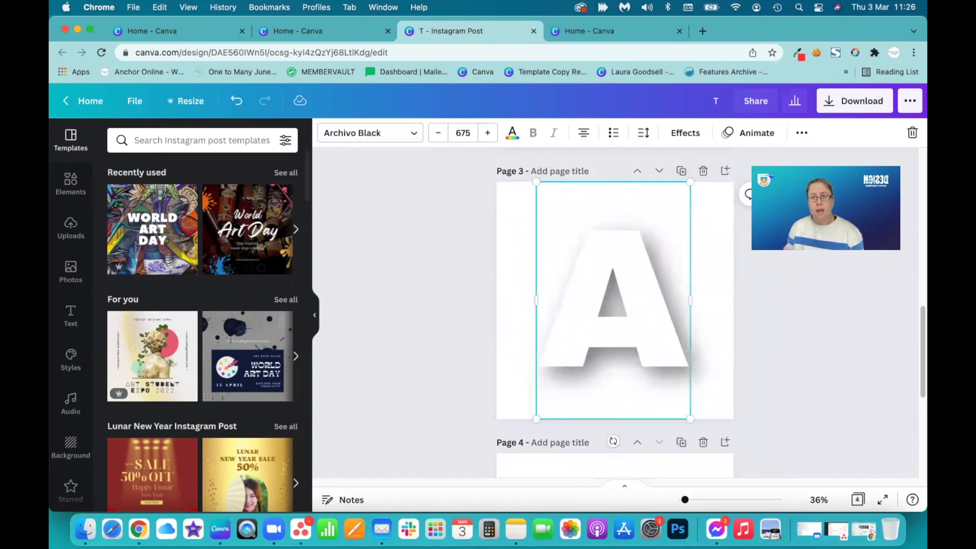
pyautogui.click(681, 171)
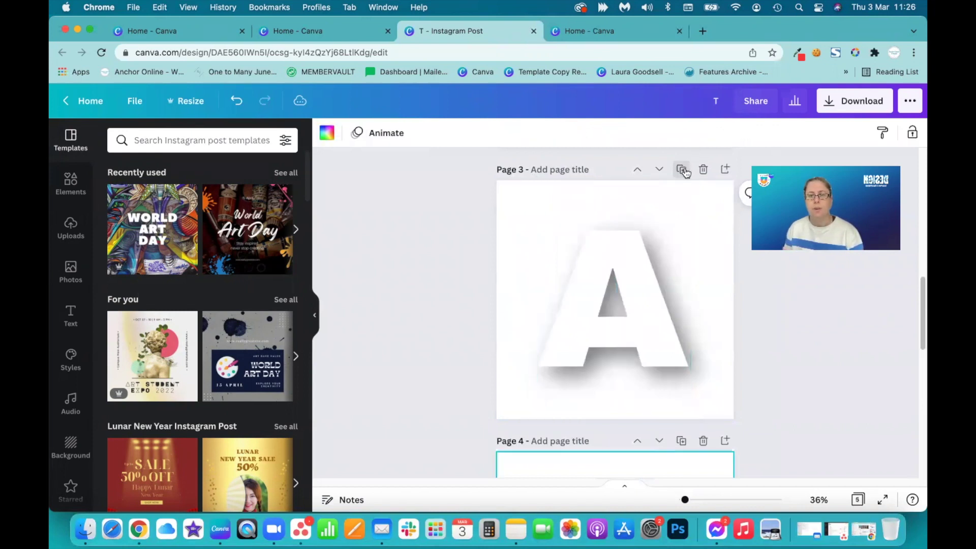
pyautogui.click(673, 285)
pyautogui.doubleClick(673, 285)
pyautogui.press('BackSpace')
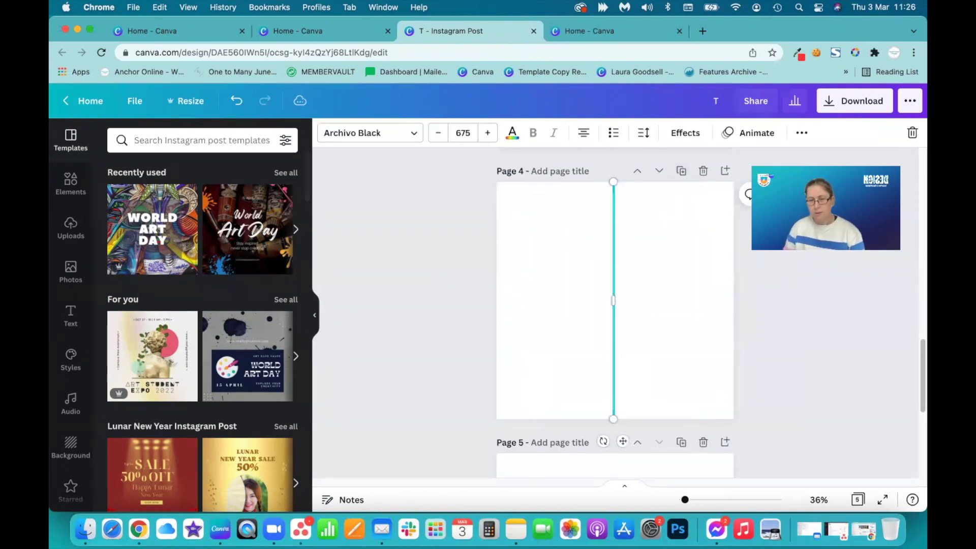
pyautogui.write('N')
# Add duplicated pages with the letters K, Y and O
pyautogui.click(682, 171)
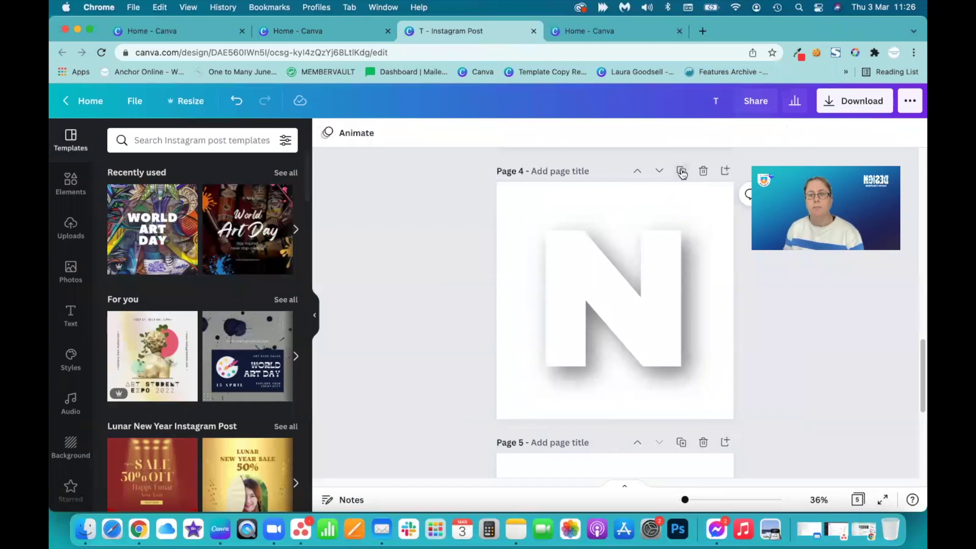
pyautogui.click(671, 259)
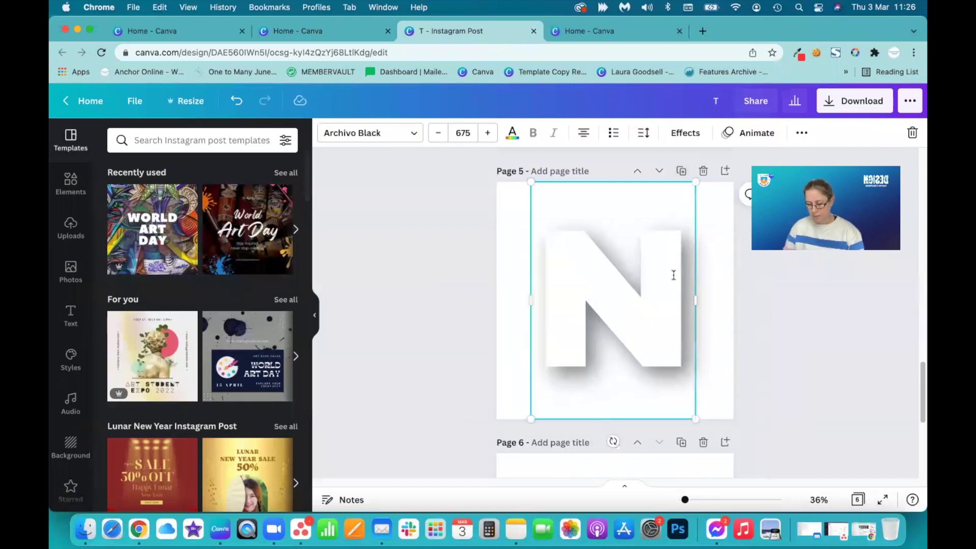
pyautogui.write('K')
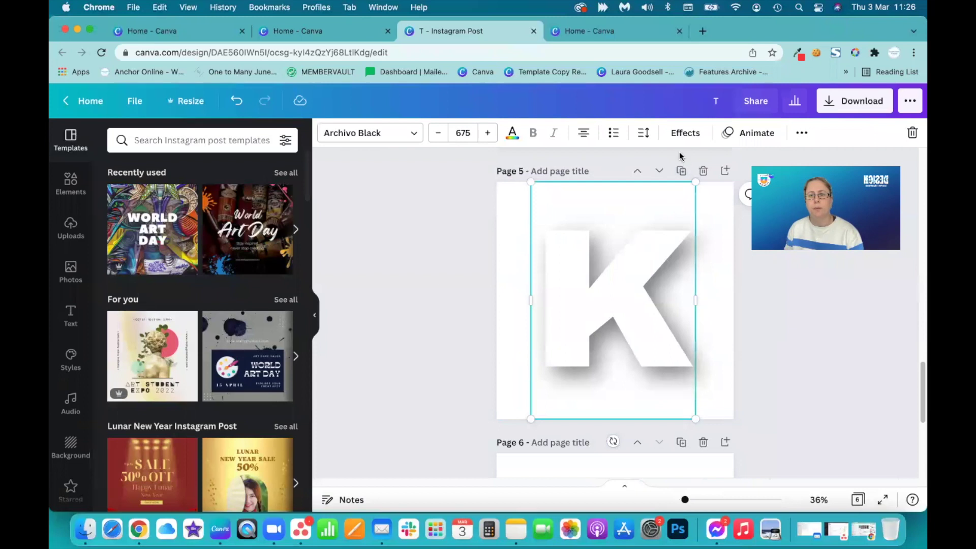
pyautogui.click(682, 171)
pyautogui.click(679, 286)
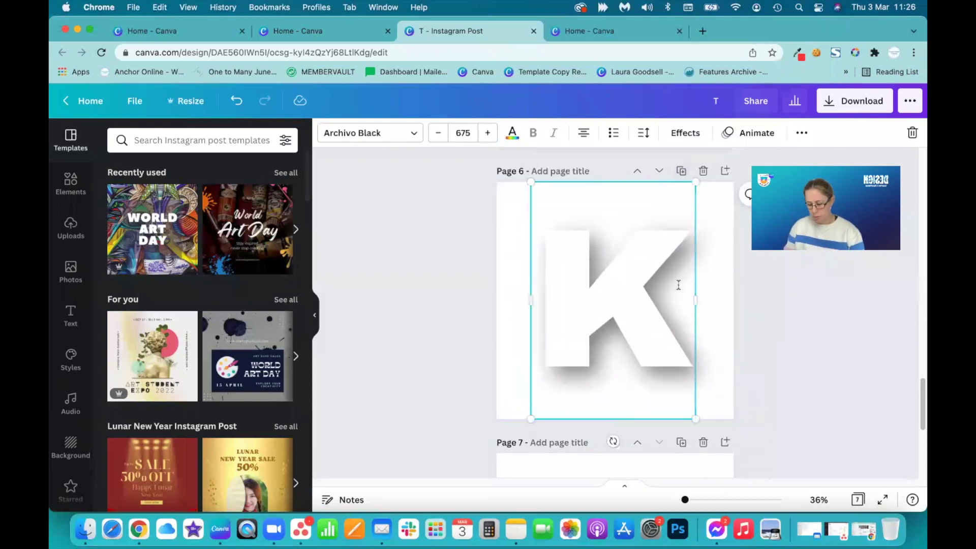
pyautogui.write('Y')
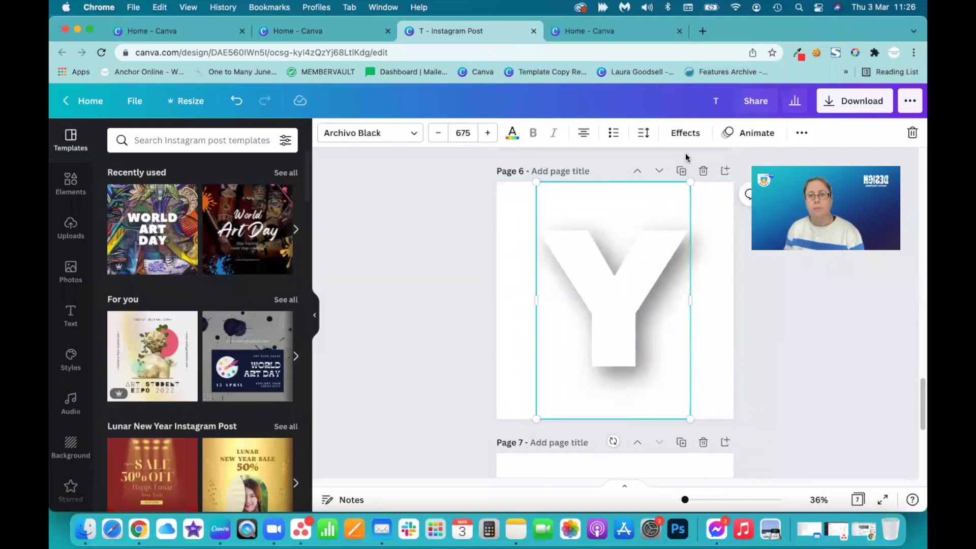
pyautogui.click(681, 170)
pyautogui.click(671, 294)
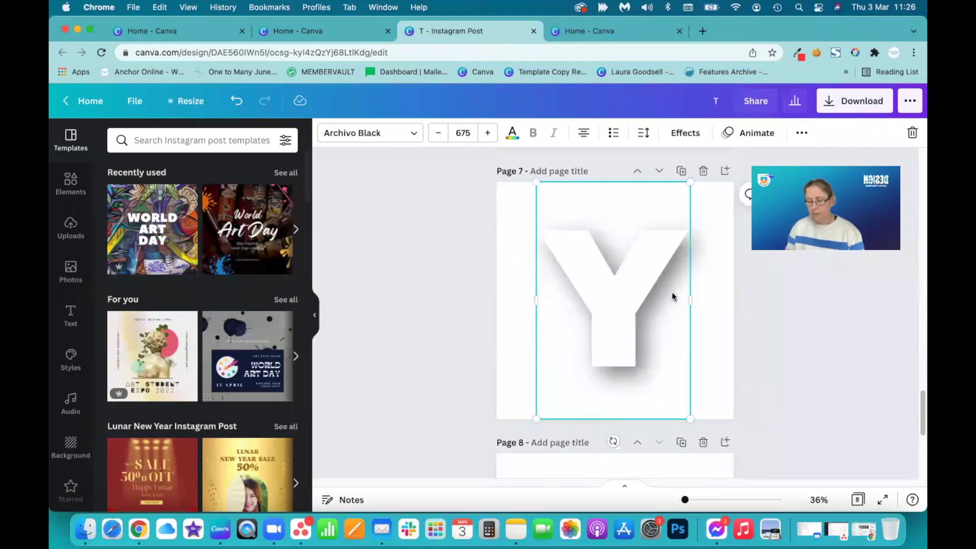
pyautogui.write('O')
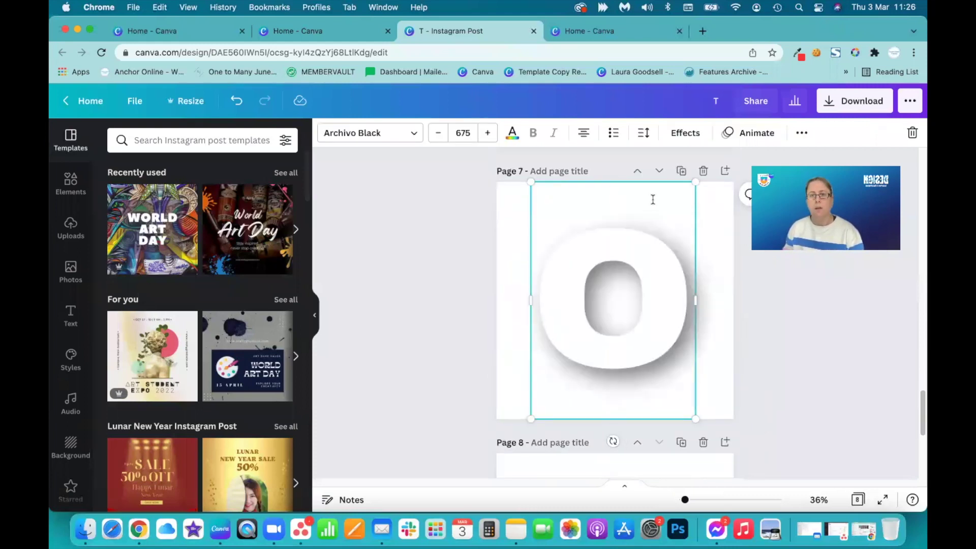
# Add the U page and delete the extra ninth page
pyautogui.click(681, 171)
pyautogui.click(675, 303)
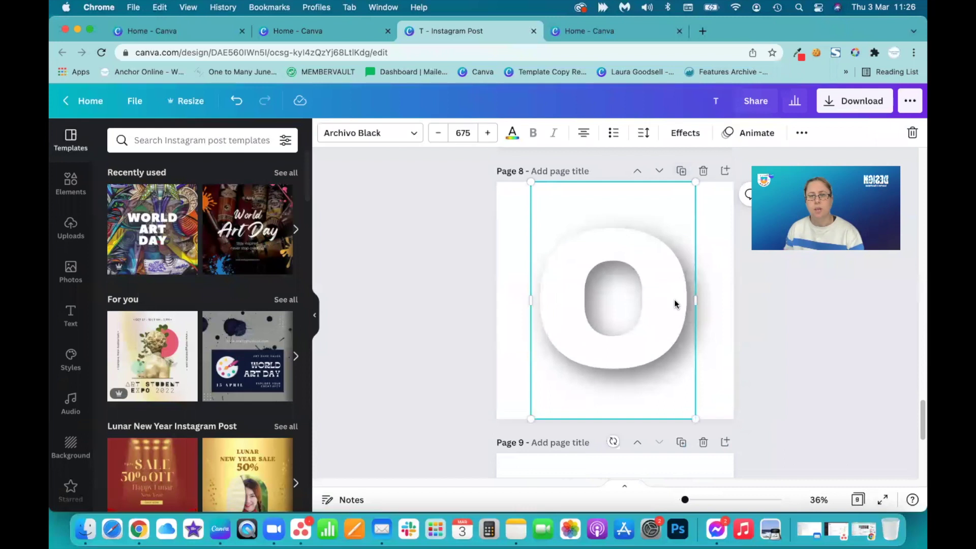
pyautogui.write('U')
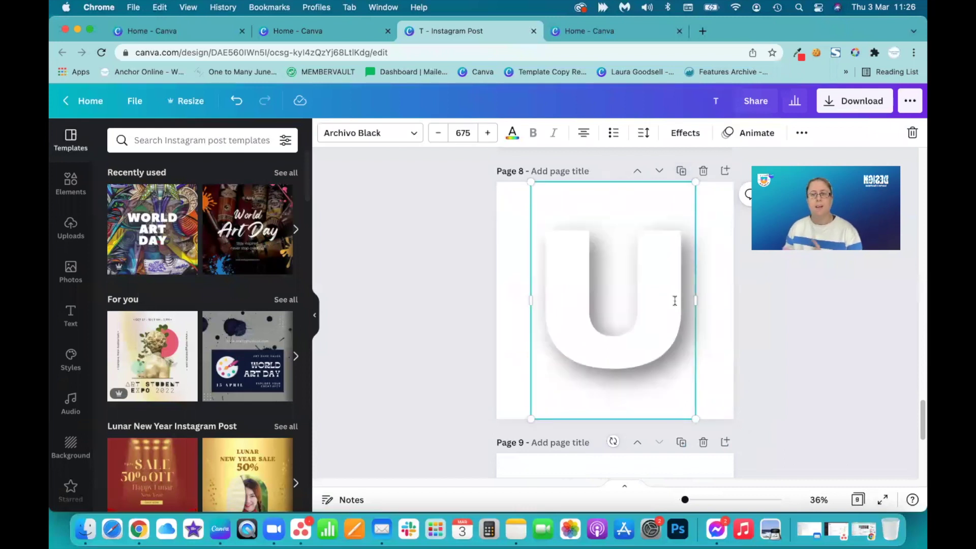
pyautogui.click(703, 442)
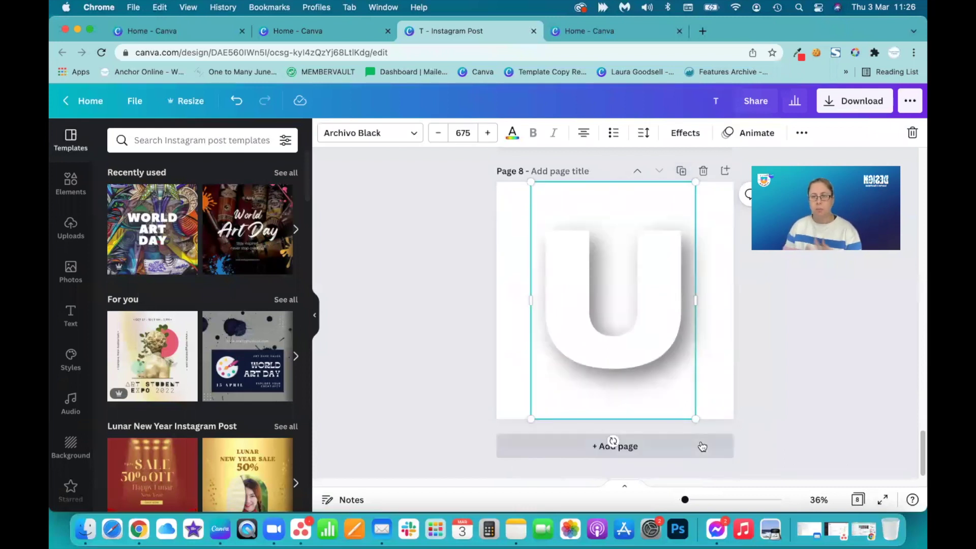
pyautogui.click(456, 287)
# Return to page 1 and open the Download panel (PNG, 1080 × 1080 px, all 8 pages)
pyautogui.scroll(10, 461, 285)
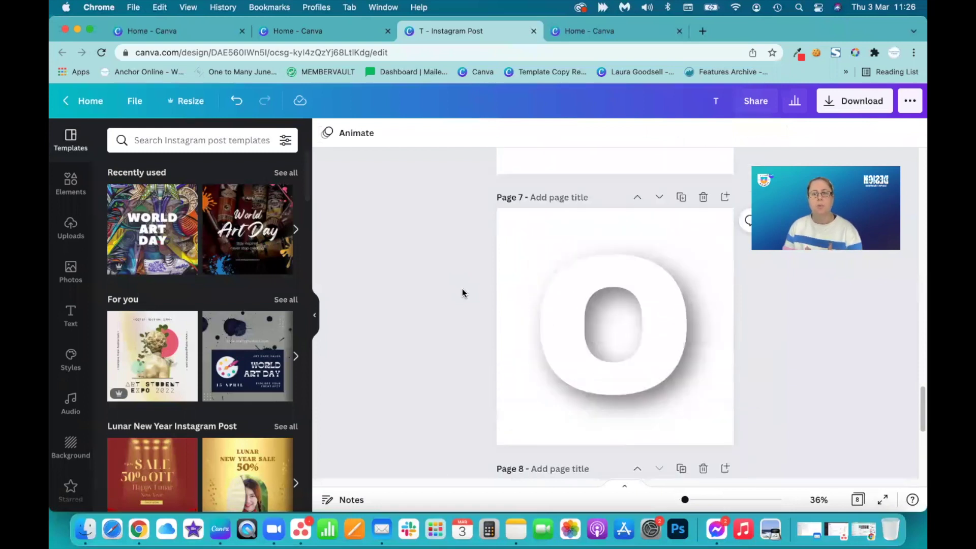
pyautogui.scroll(20, 462, 293)
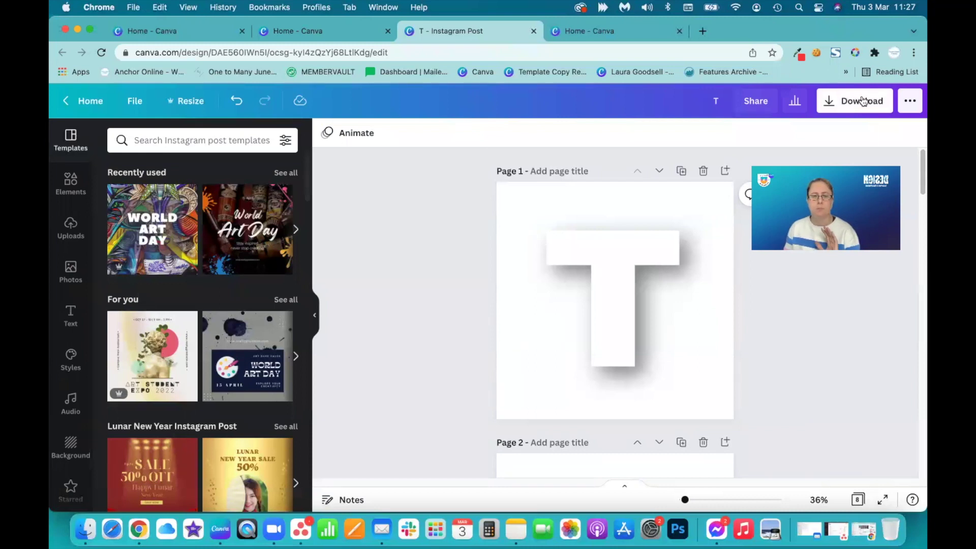
pyautogui.click(863, 101)
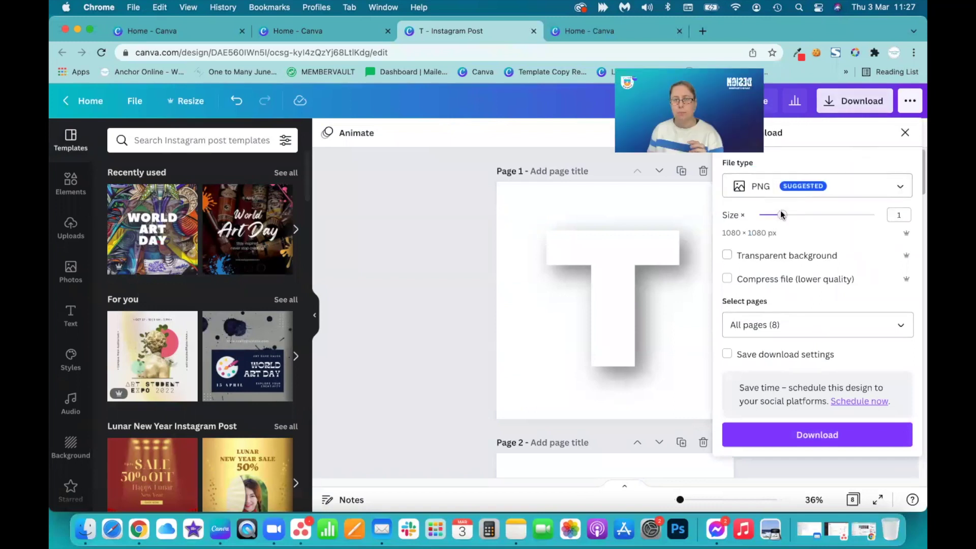
# Export all 8 pages as transparent-background PNGs, saved as T (2).zip
pyautogui.click(728, 256)
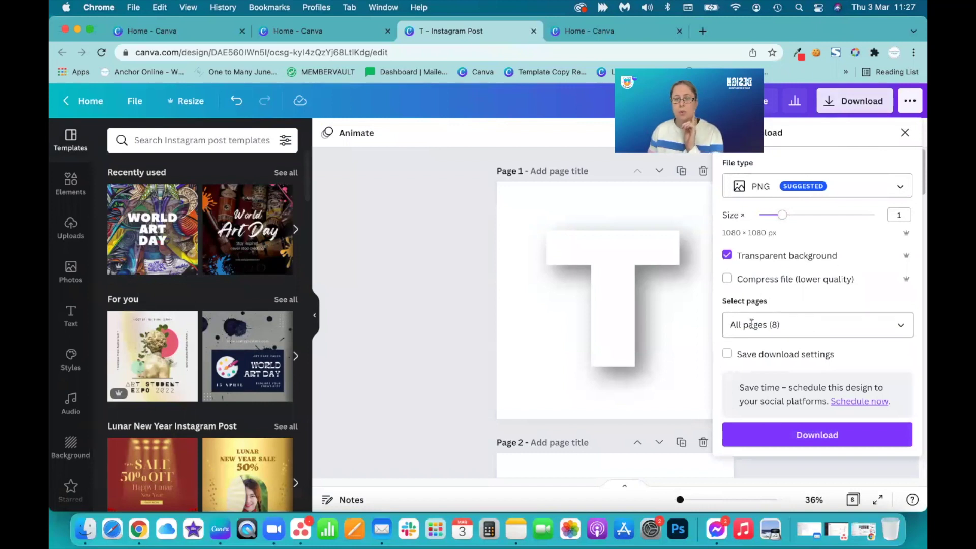
pyautogui.click(801, 435)
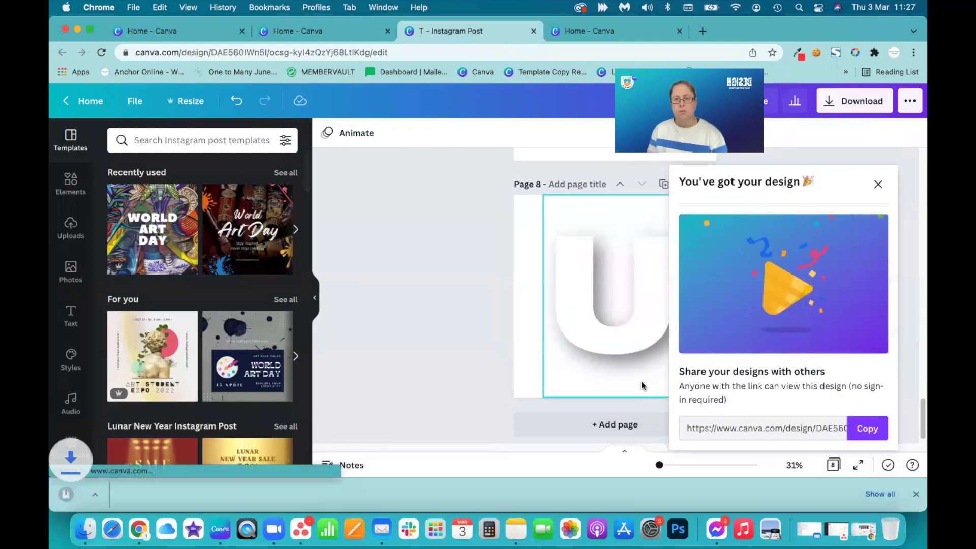
pyautogui.click(878, 184)
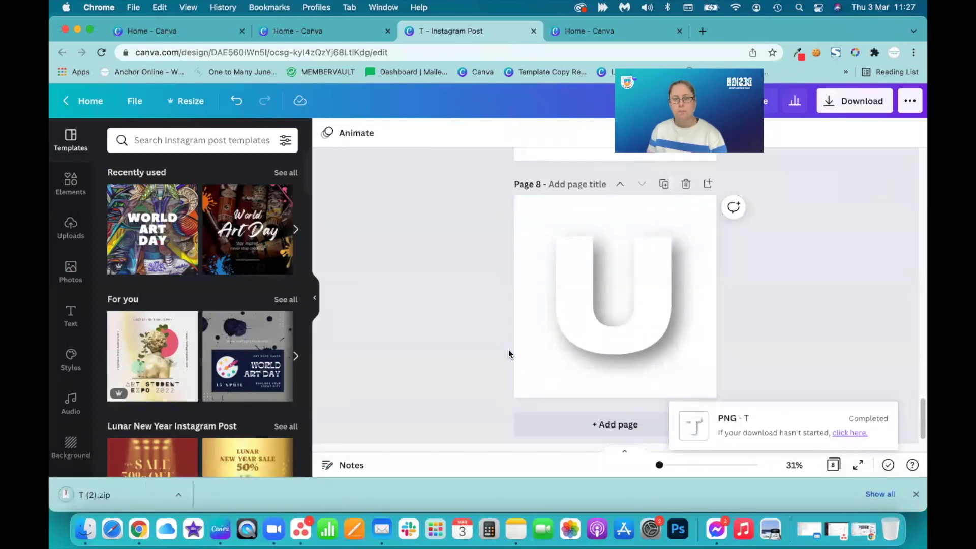
# Add a blank page 9, unzip T (2).zip, and show the letter images in Uploads
pyautogui.click(570, 424)
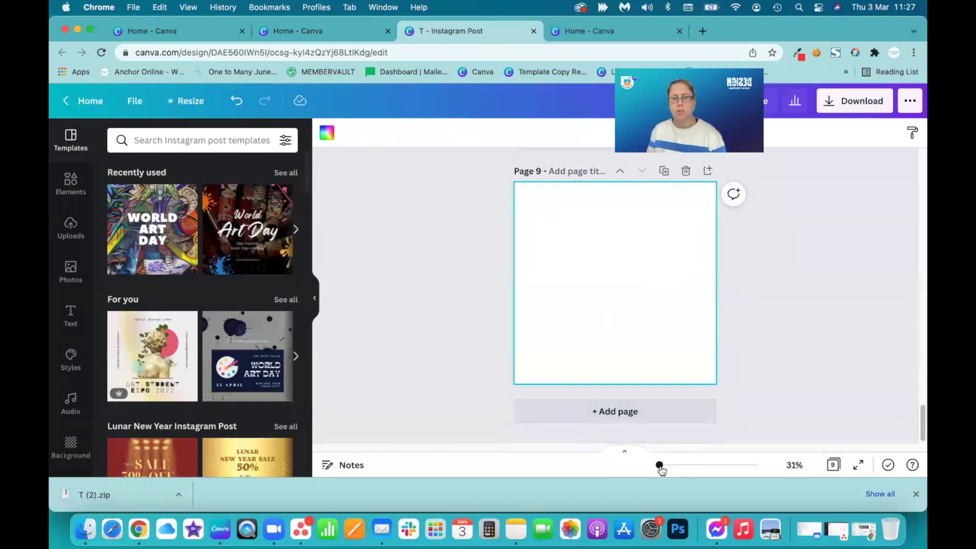
pyautogui.moveTo(660, 468); pyautogui.dragTo(662, 468)
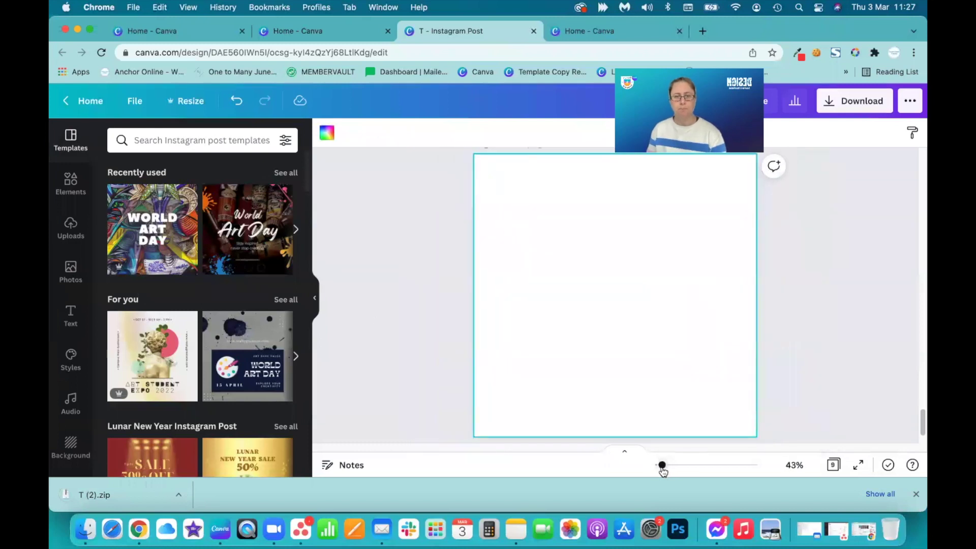
pyautogui.click(96, 496)
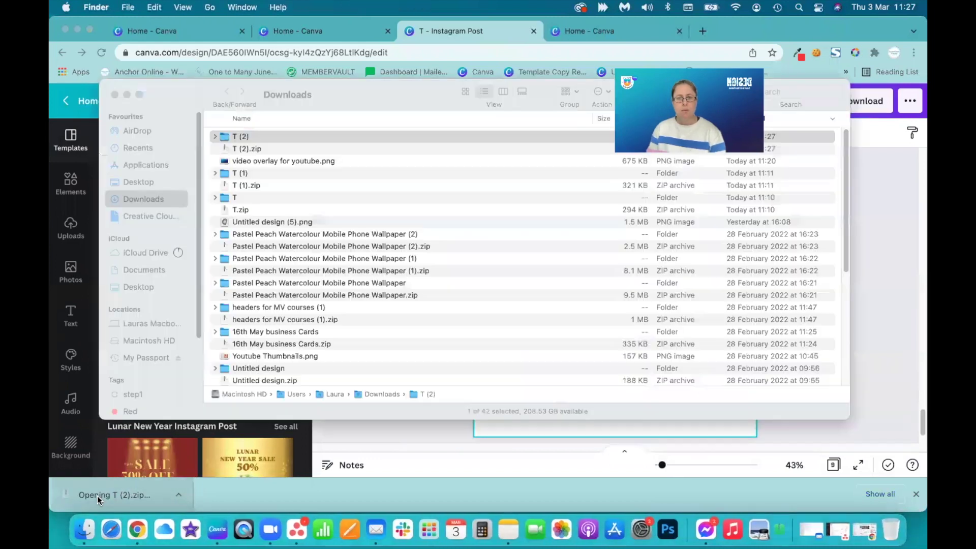
pyautogui.moveTo(312, 95); pyautogui.dragTo(966, 97)
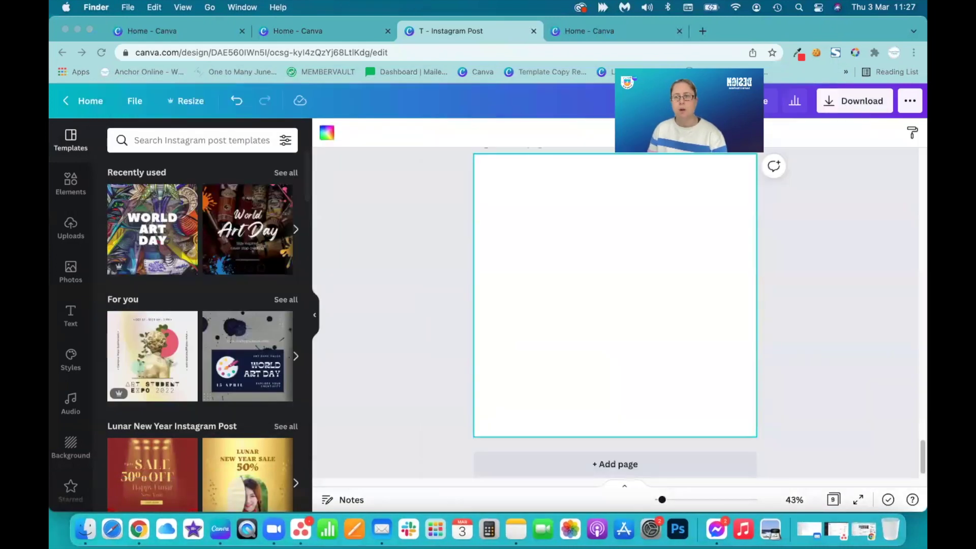
pyautogui.click(390, 267)
pyautogui.click(66, 234)
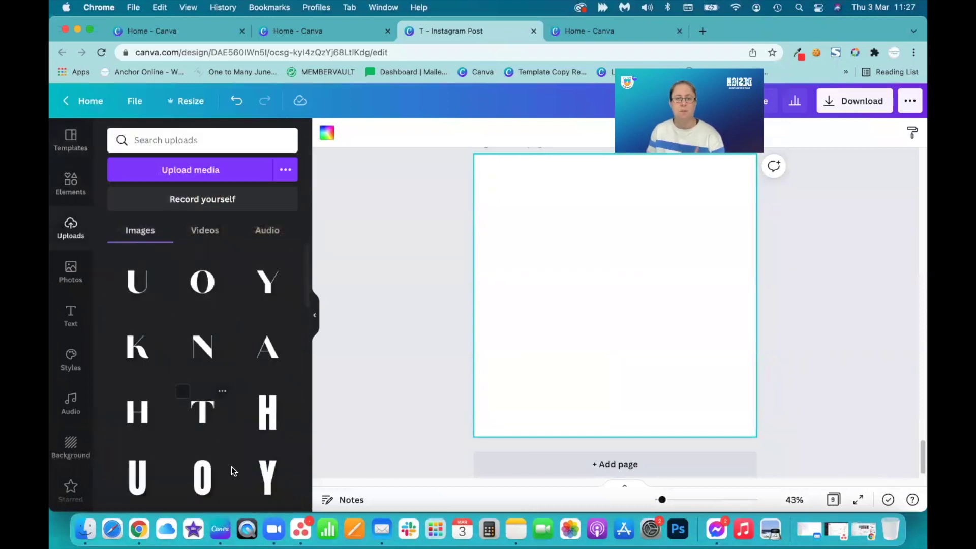
# Upload the eight letter images 1.png–8.png from the Downloads > T (2) folder
pyautogui.click(202, 167)
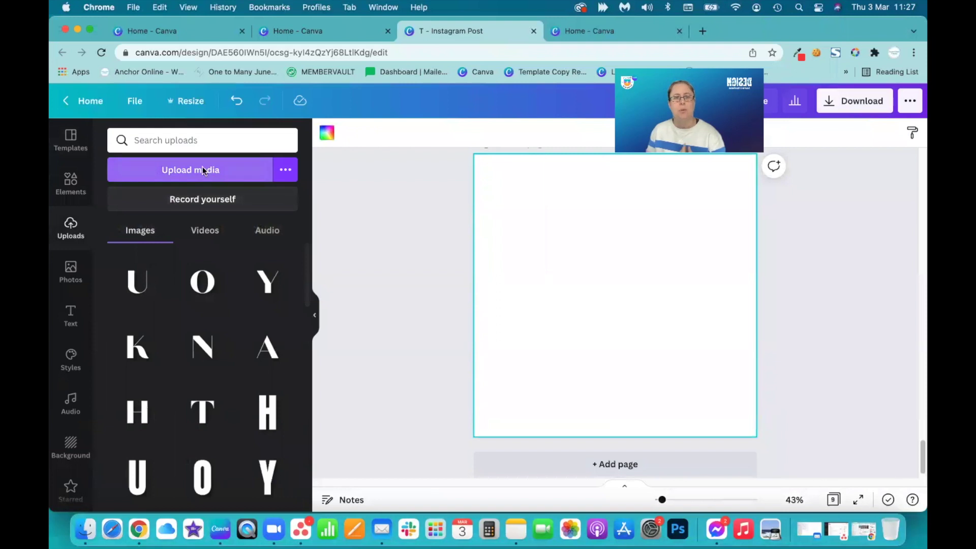
pyautogui.click(169, 124)
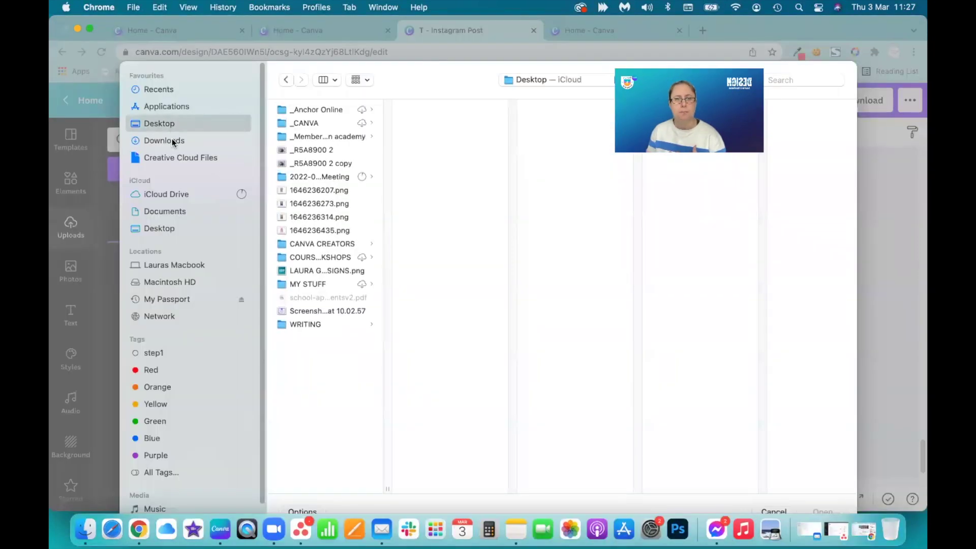
pyautogui.click(172, 139)
pyautogui.click(304, 473)
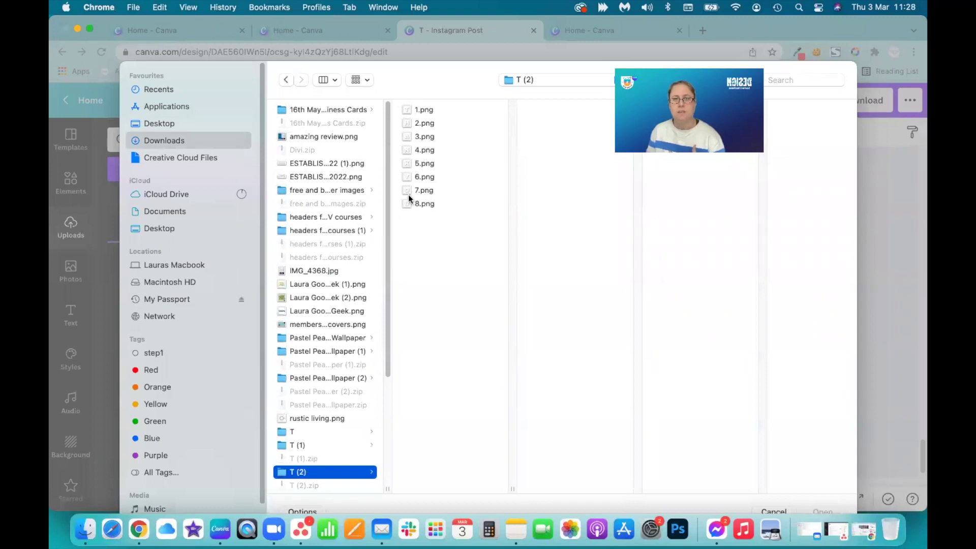
pyautogui.moveTo(419, 243); pyautogui.dragTo(406, 87)
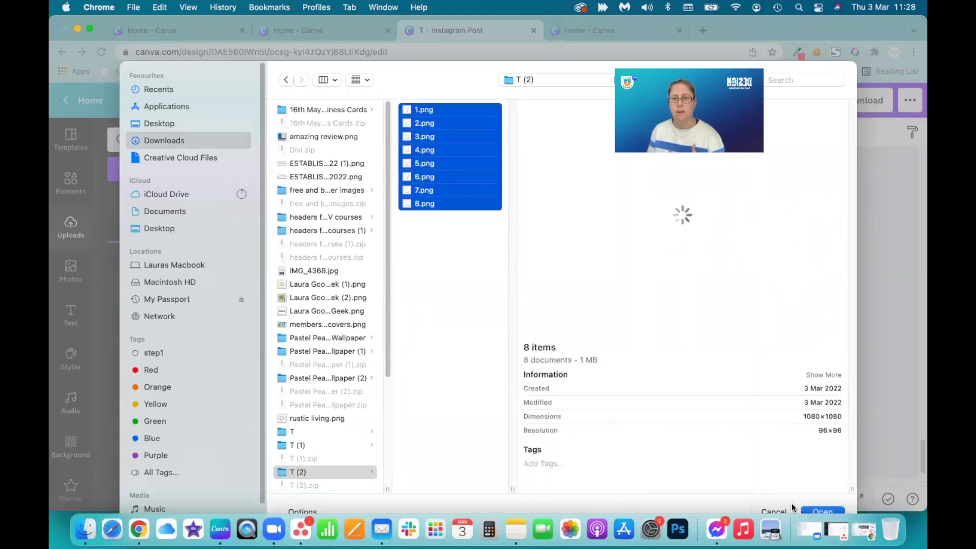
pyautogui.click(815, 512)
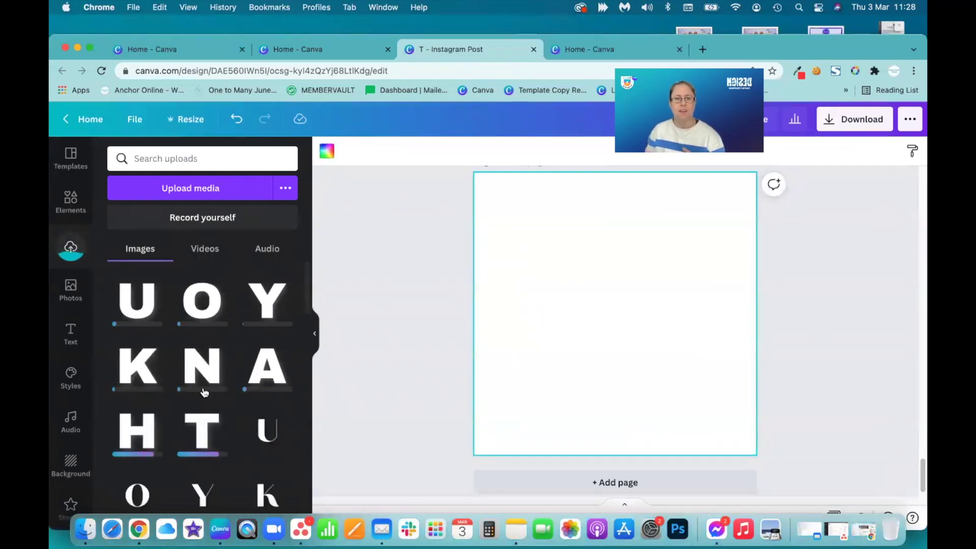
pyautogui.scroll(-1, 205, 395)
pyautogui.scroll(1, 205, 396)
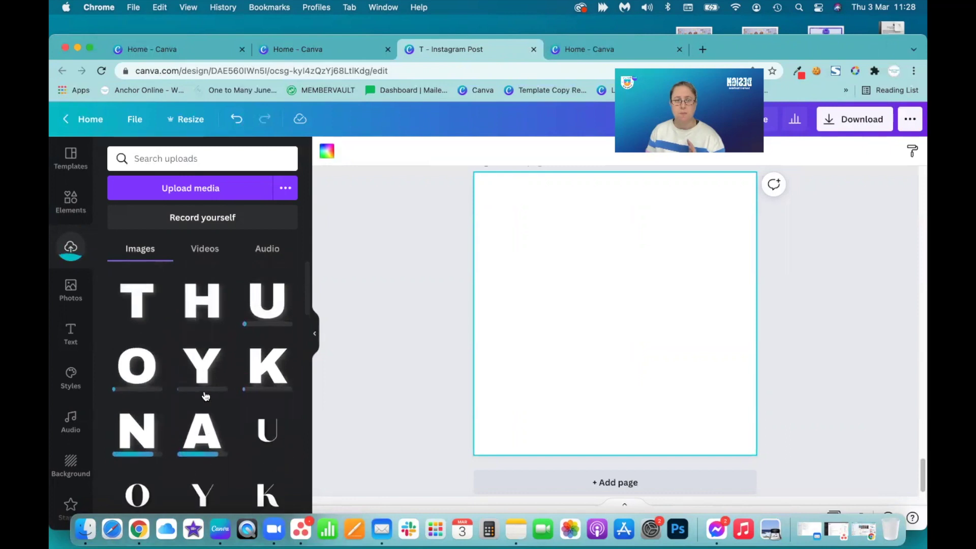
pyautogui.moveTo(99, 38); pyautogui.dragTo(99, 20)
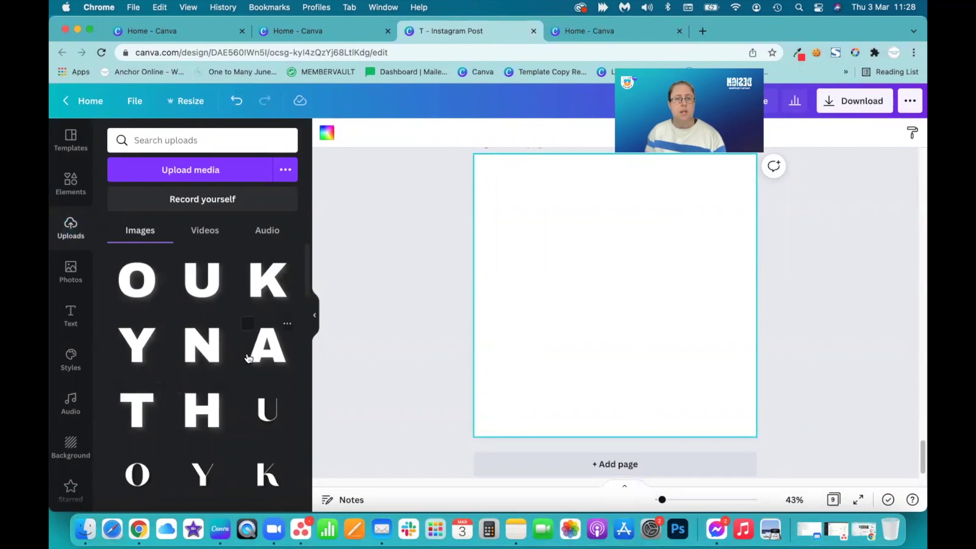
# Add the T, H, A, N, K, Y, O and U letter images to the page
pyautogui.click(136, 416)
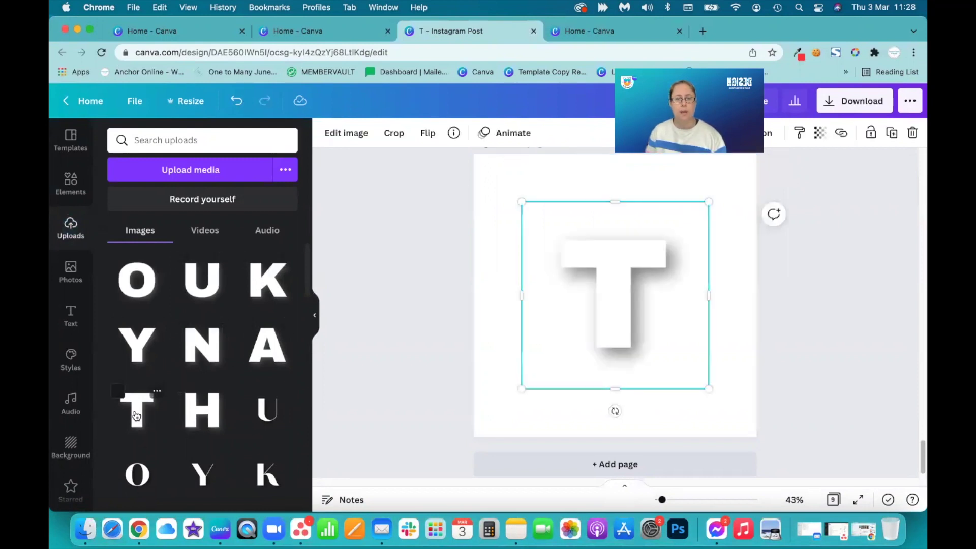
pyautogui.click(200, 415)
pyautogui.click(258, 354)
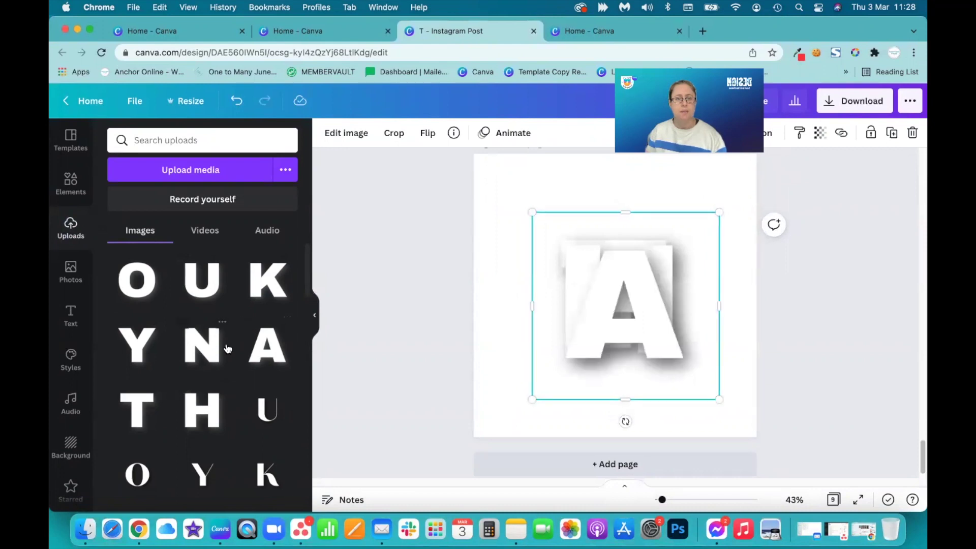
pyautogui.click(224, 347)
pyautogui.click(260, 282)
pyautogui.click(135, 346)
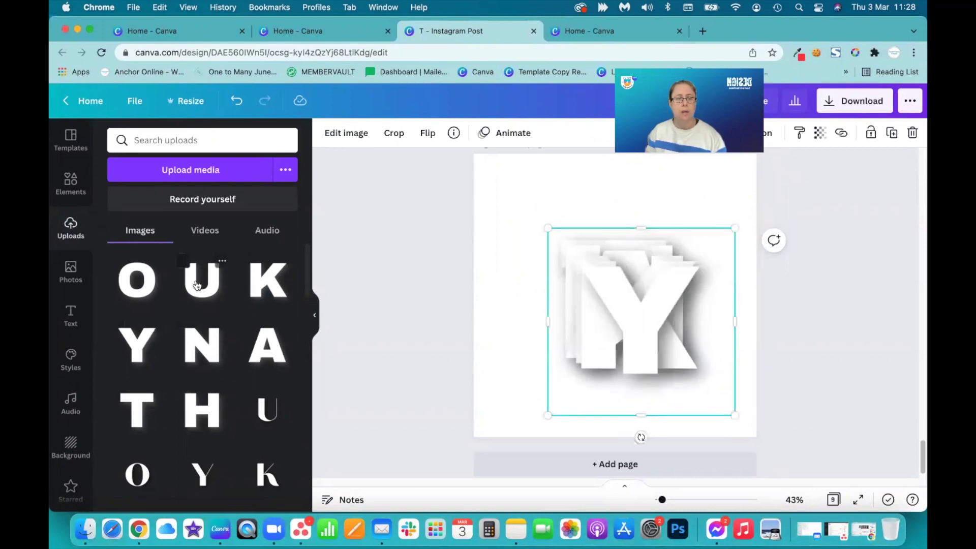
pyautogui.click(171, 286)
pyautogui.click(193, 283)
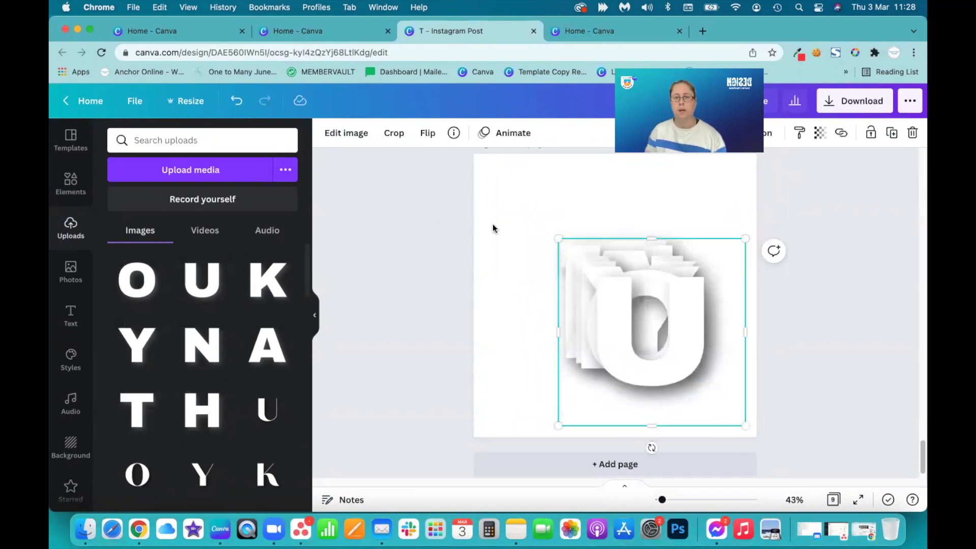
# Select the whole stack of letters and shrink it toward the lower right
pyautogui.click(448, 206)
pyautogui.moveTo(438, 198); pyautogui.dragTo(768, 448)
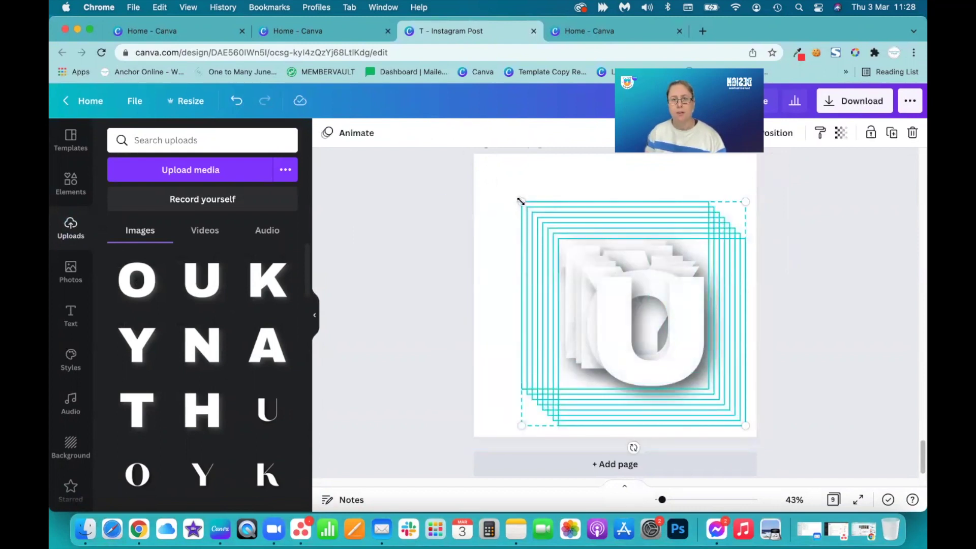
pyautogui.moveTo(520, 202); pyautogui.dragTo(578, 259)
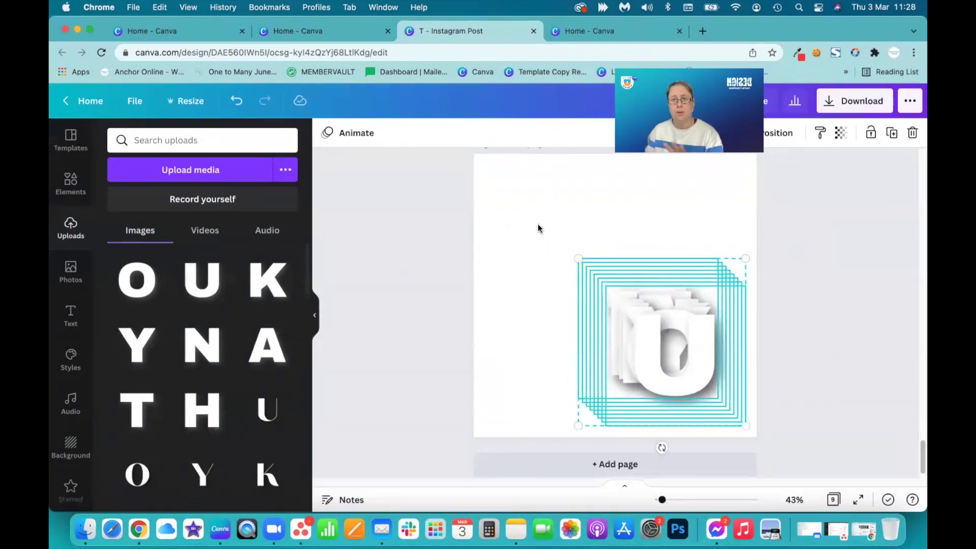
pyautogui.click(500, 368)
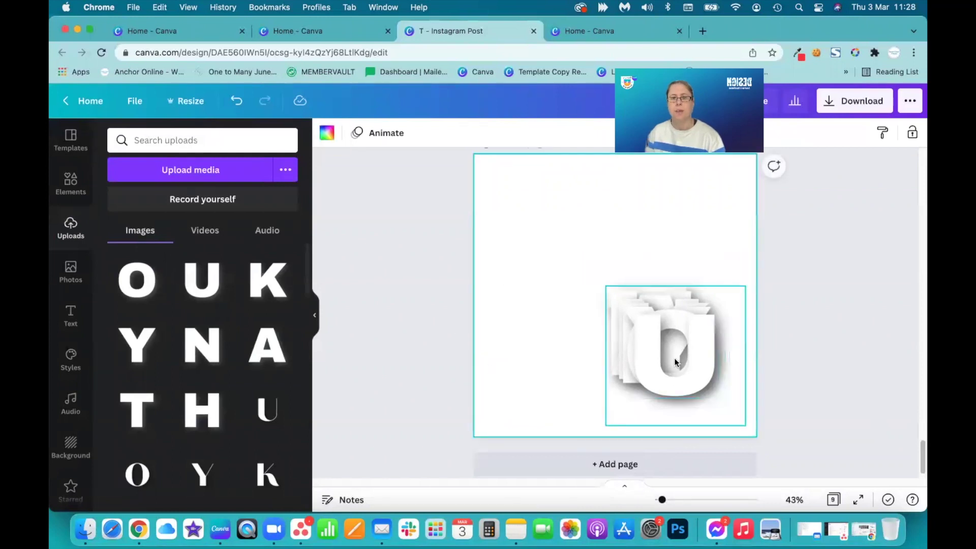
# Pull the Y, O and U out of the stack into an overlapping bottom row spelling YOU
pyautogui.moveTo(674, 357); pyautogui.dragTo(695, 381)
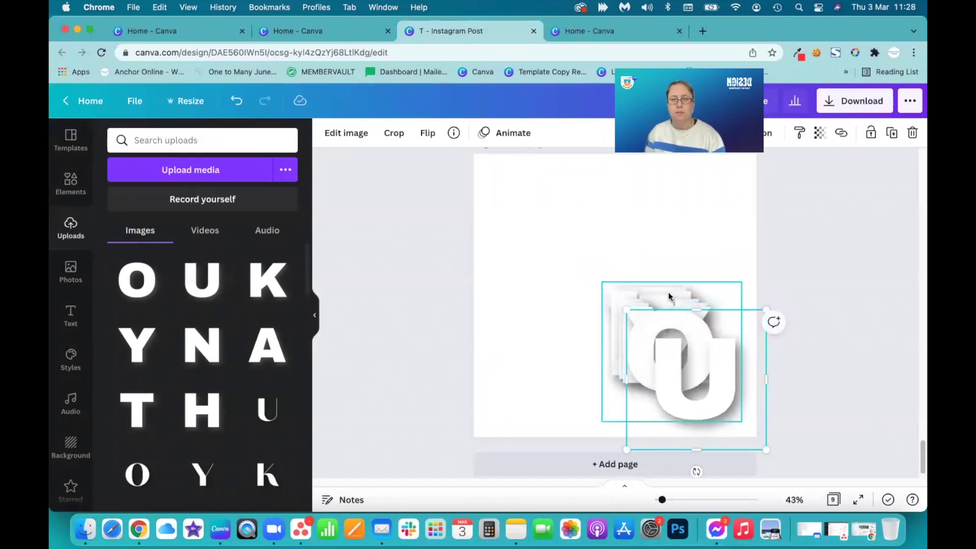
pyautogui.moveTo(669, 295); pyautogui.dragTo(570, 343)
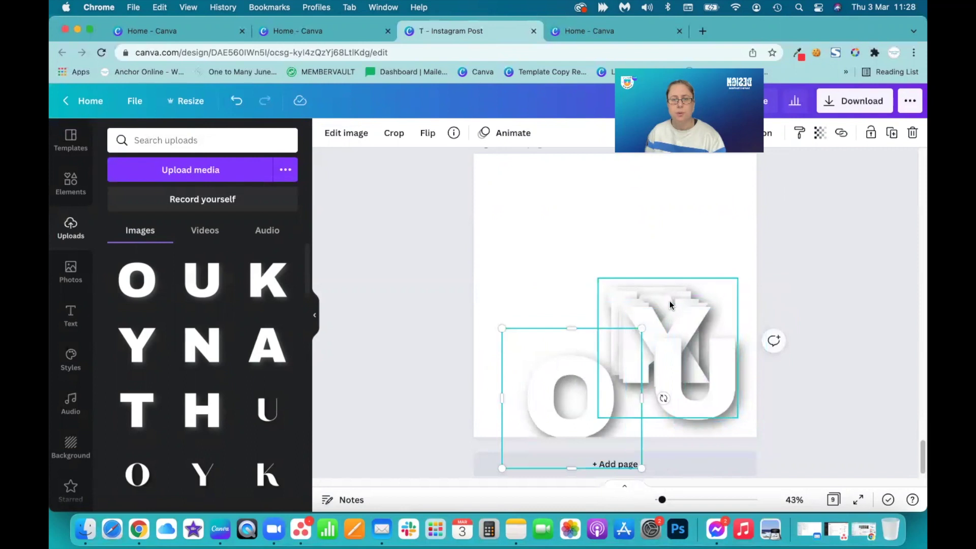
pyautogui.moveTo(670, 301); pyautogui.dragTo(543, 323)
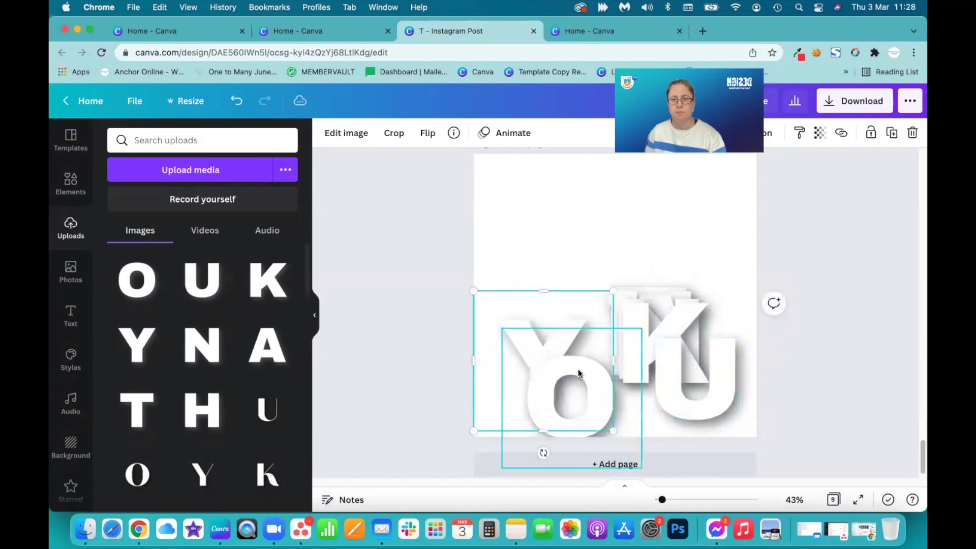
pyautogui.moveTo(579, 369)
pyautogui.mouseDown()
pyautogui.moveTo(585, 388)
pyautogui.moveTo(598, 368)
pyautogui.mouseUp()
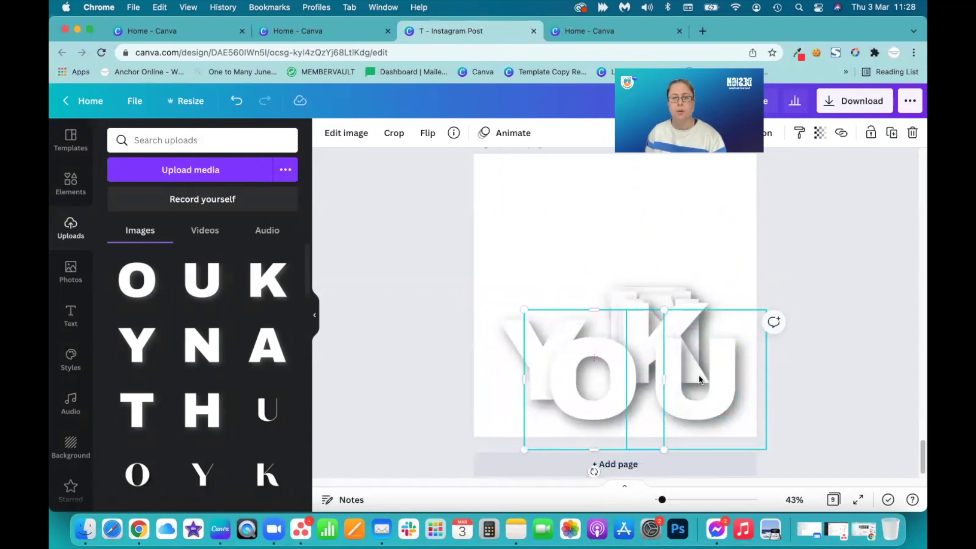
pyautogui.moveTo(698, 374); pyautogui.dragTo(665, 375)
# Arrange H, A, N and K into an overlapping top row for THANK, with U after O
pyautogui.moveTo(660, 304); pyautogui.dragTo(696, 212)
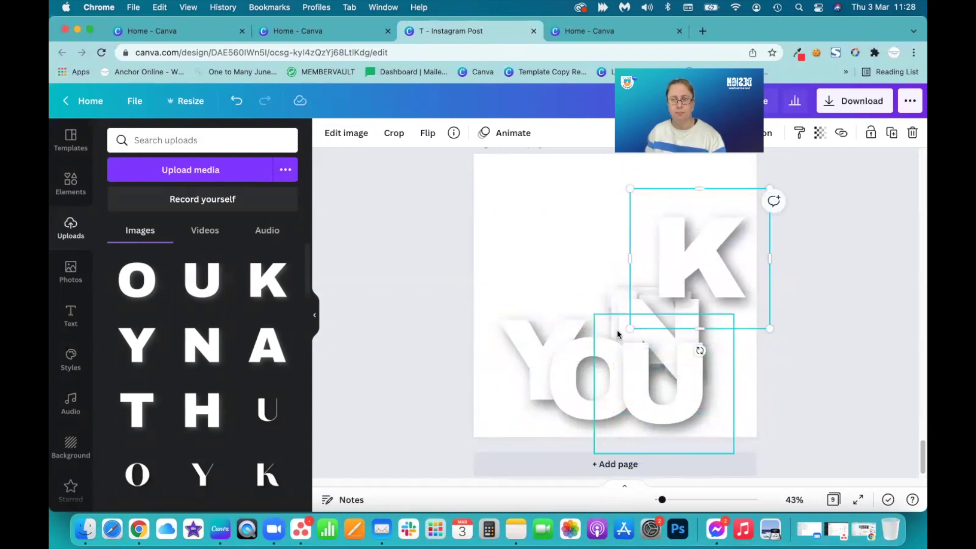
pyautogui.moveTo(671, 278); pyautogui.dragTo(701, 264)
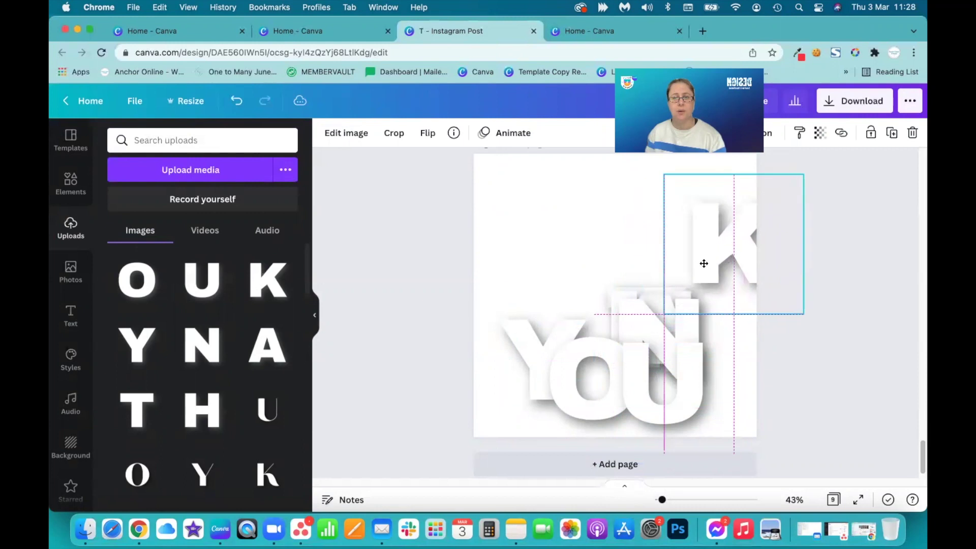
pyautogui.moveTo(639, 306); pyautogui.dragTo(648, 228)
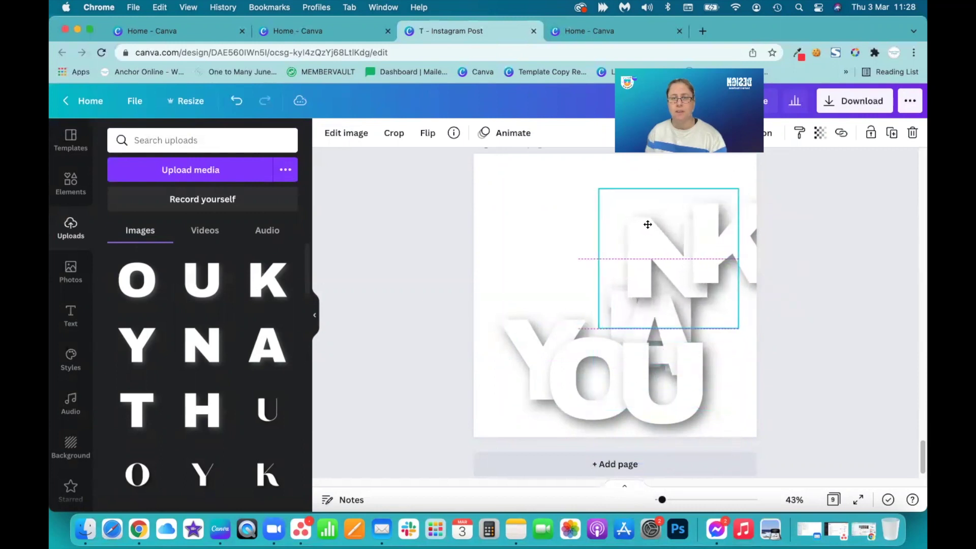
pyautogui.moveTo(655, 345); pyautogui.dragTo(567, 384)
pyautogui.moveTo(651, 403); pyautogui.dragTo(623, 247)
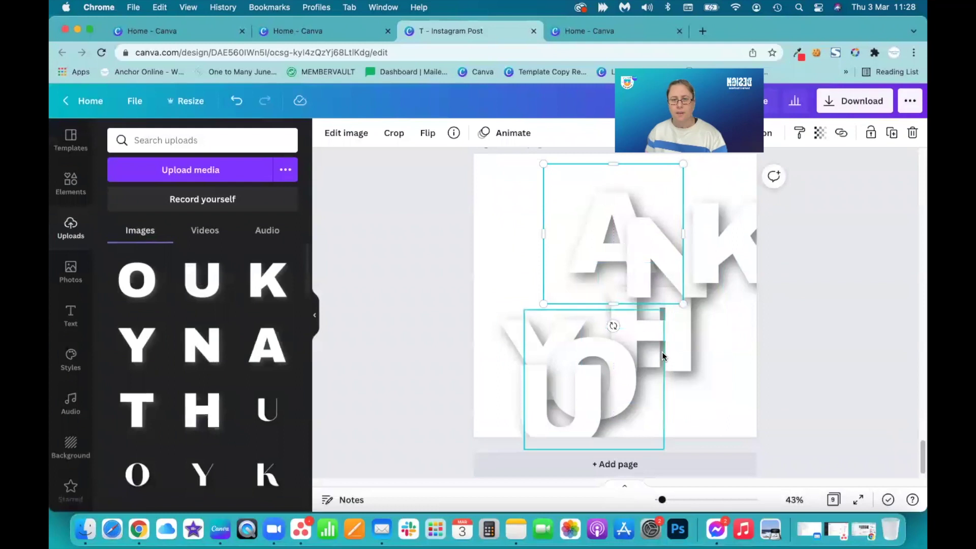
pyautogui.moveTo(673, 353); pyautogui.dragTo(532, 239)
pyautogui.moveTo(562, 392); pyautogui.dragTo(669, 385)
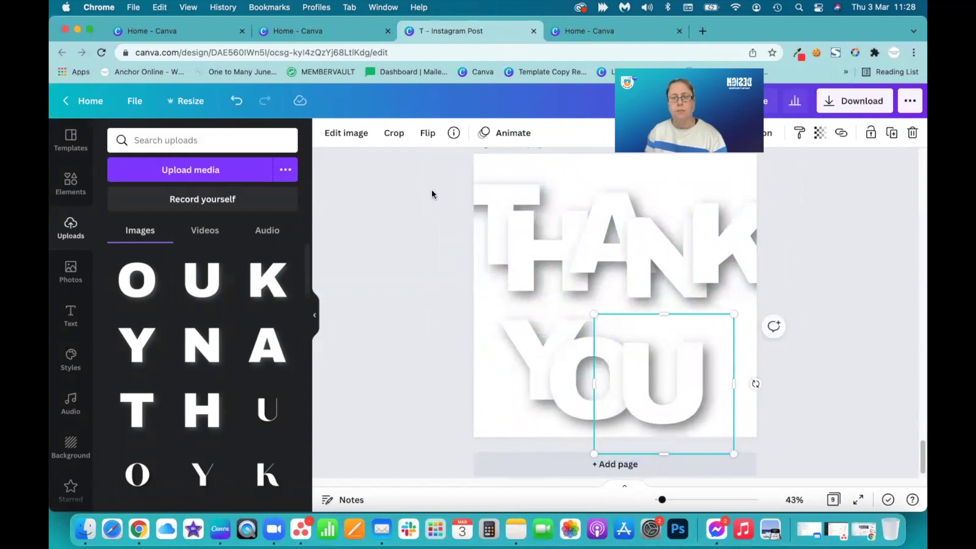
# Shrink all eight letters together in two passes and move the group up and left onto the page
pyautogui.moveTo(424, 167); pyautogui.dragTo(783, 478)
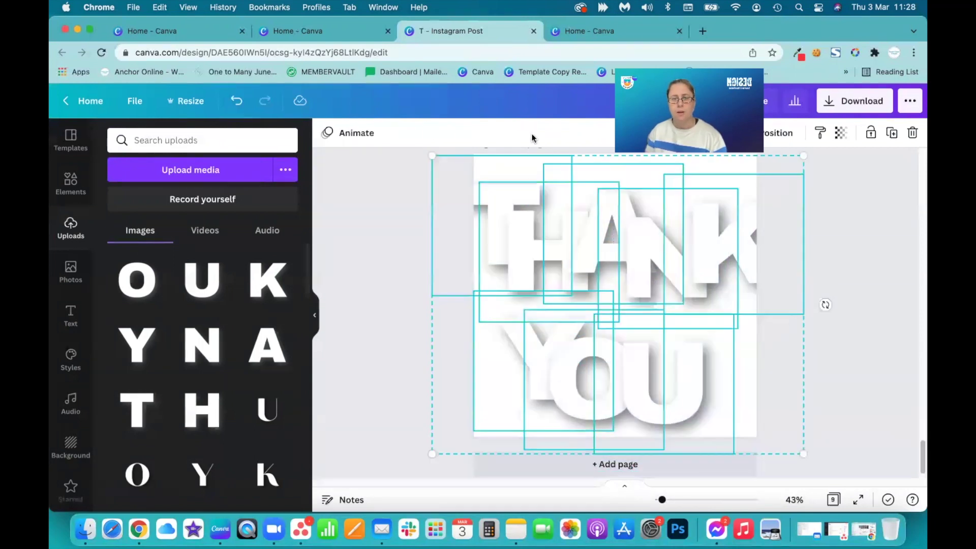
pyautogui.moveTo(431, 155); pyautogui.dragTo(484, 197)
pyautogui.moveTo(613, 269); pyautogui.dragTo(582, 238)
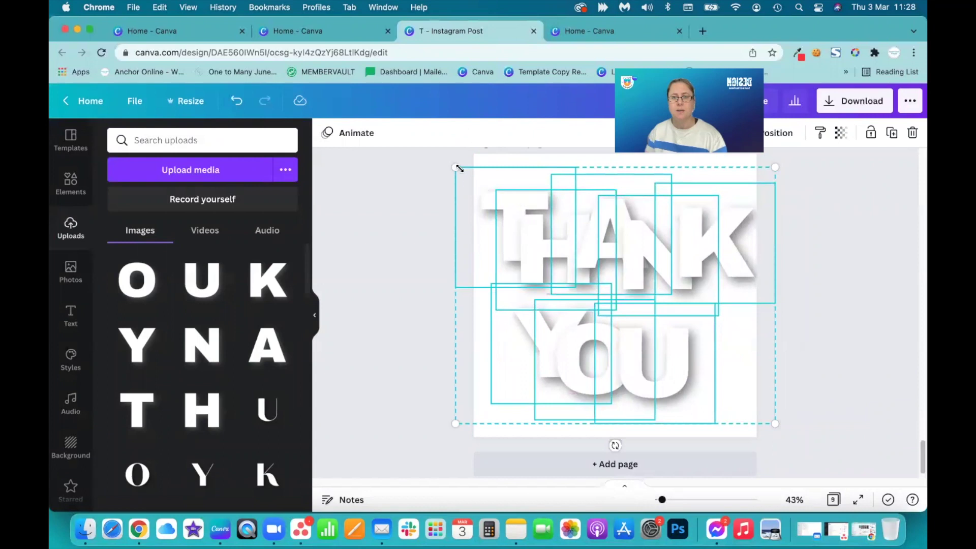
pyautogui.moveTo(459, 167); pyautogui.dragTo(470, 182)
pyautogui.moveTo(599, 250); pyautogui.dragTo(593, 241)
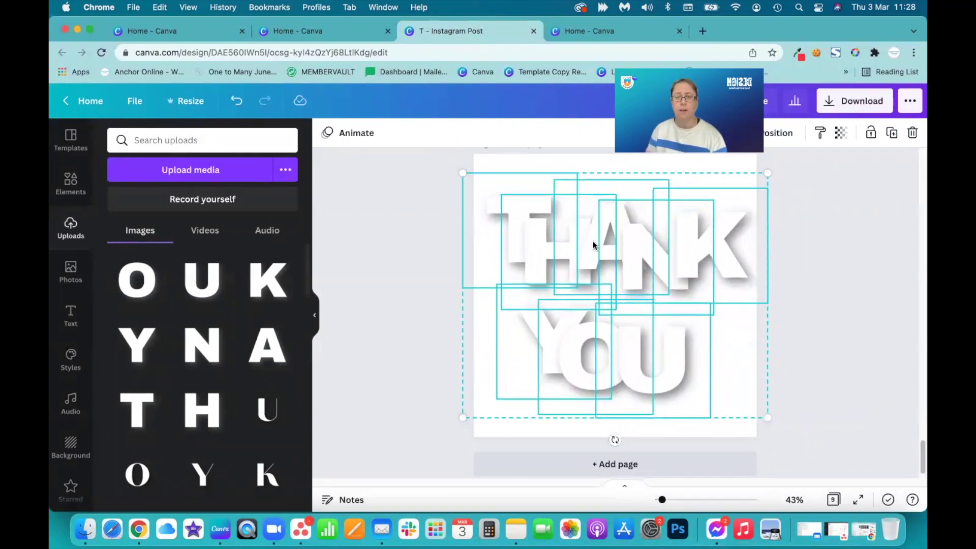
pyautogui.click(423, 284)
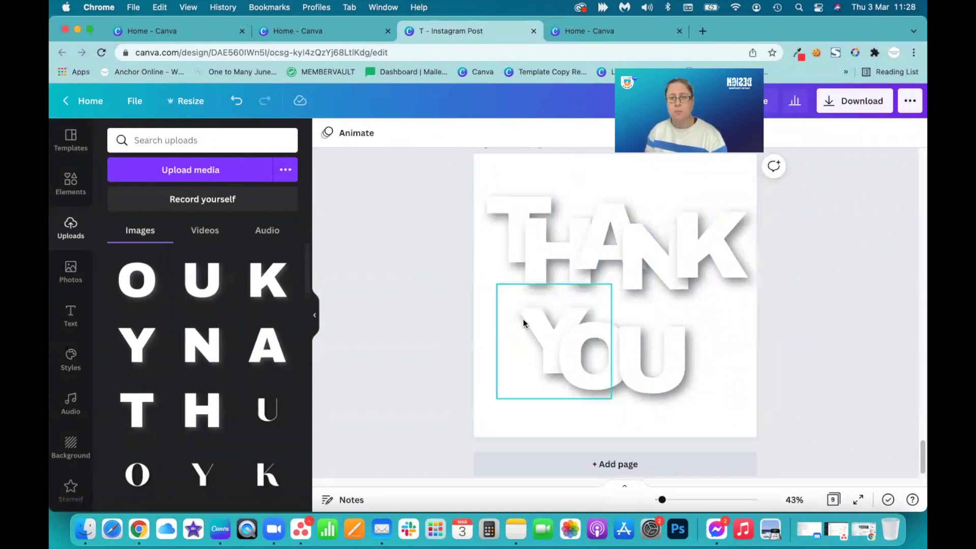
# Try several page background colours, including dark blue #00688f and yellow, then settle on light teal
pyautogui.click(491, 429)
pyautogui.click(326, 133)
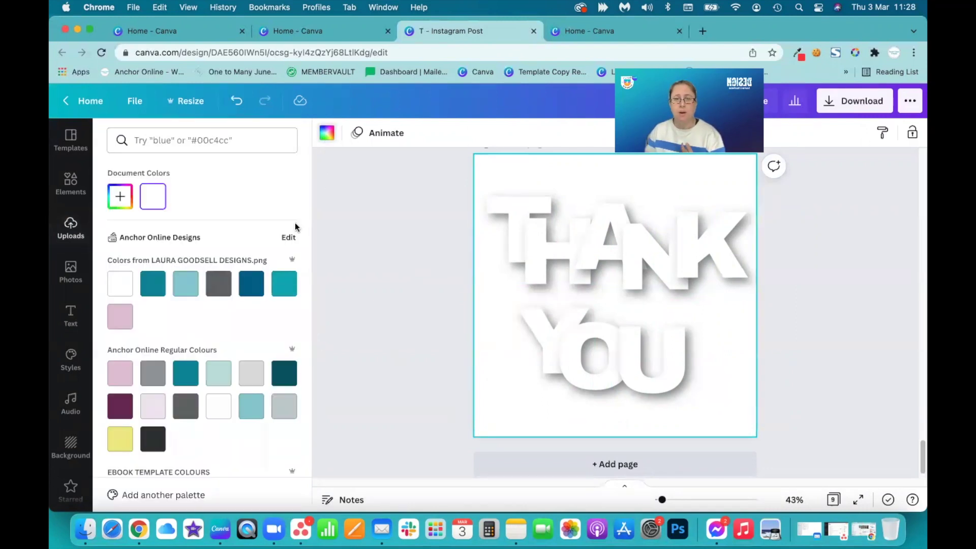
pyautogui.click(186, 283)
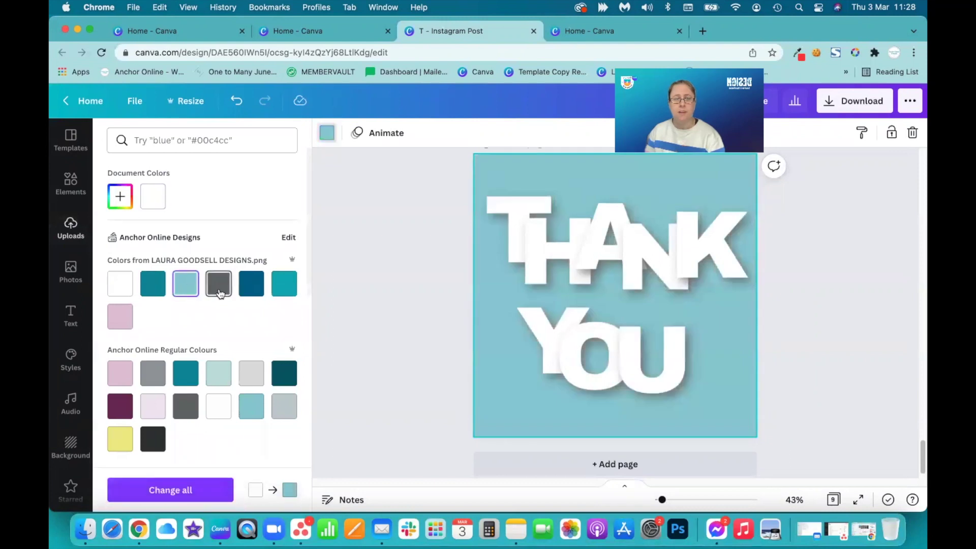
pyautogui.click(219, 293)
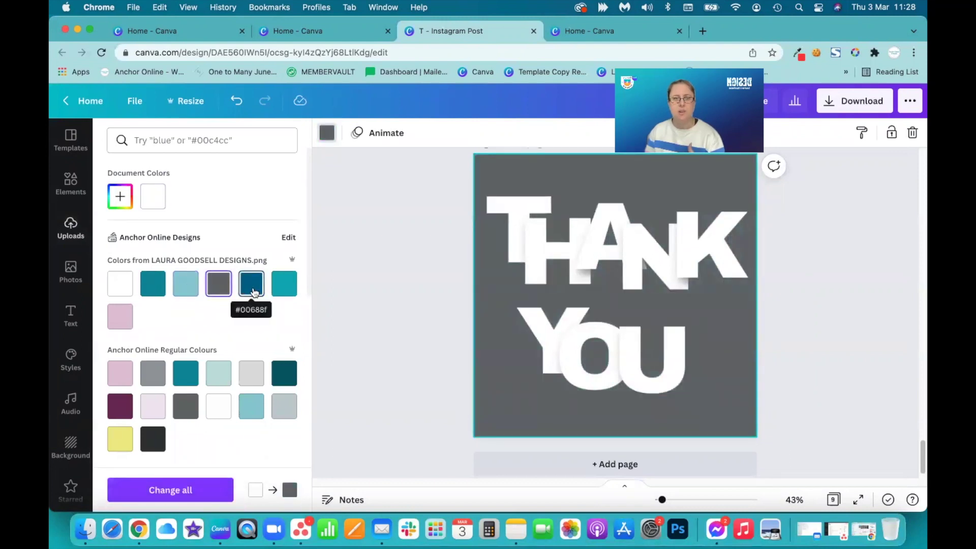
pyautogui.click(250, 290)
pyautogui.click(219, 407)
pyautogui.click(218, 374)
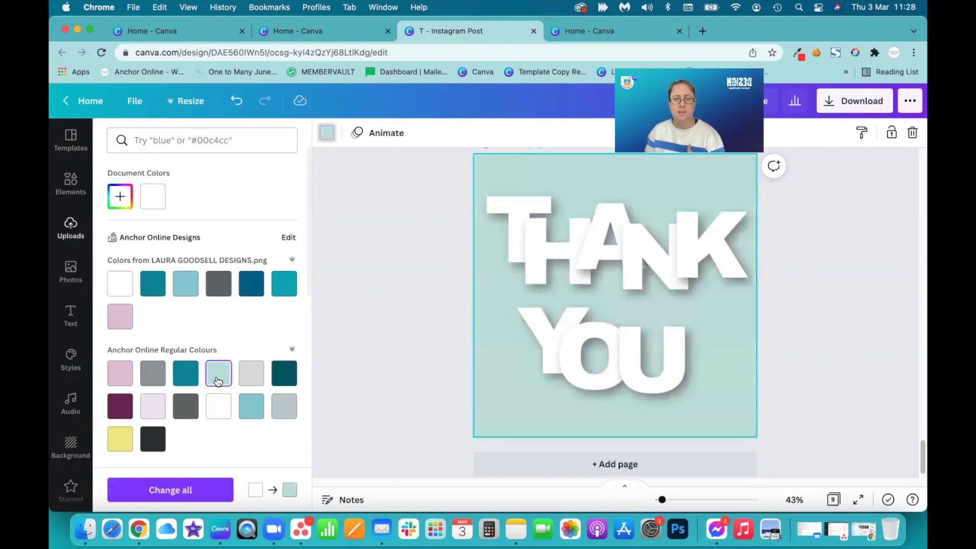
pyautogui.click(124, 317)
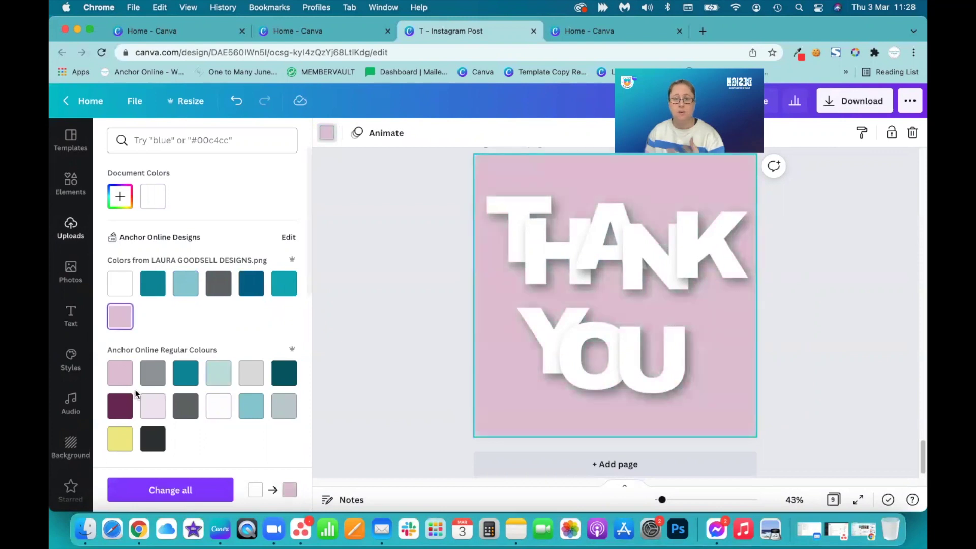
pyautogui.click(149, 408)
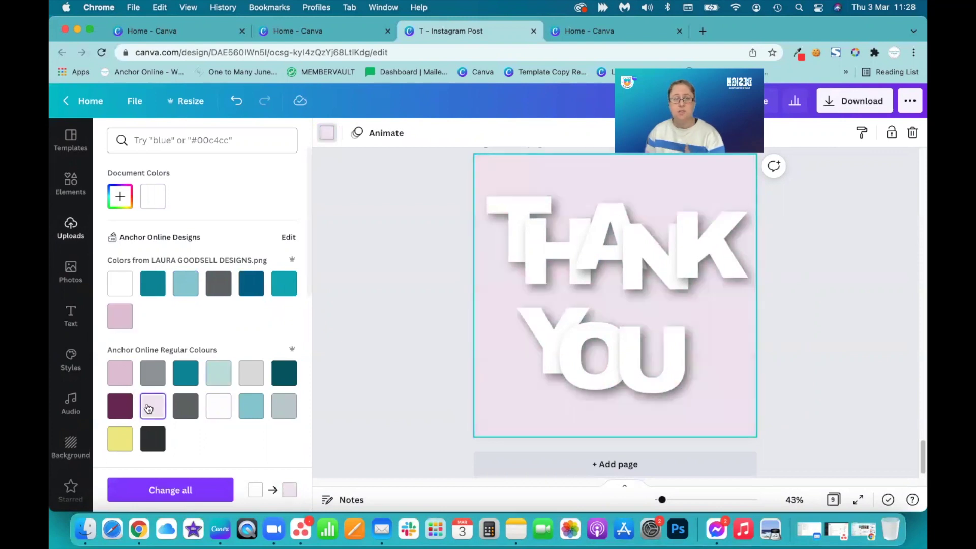
pyautogui.click(123, 445)
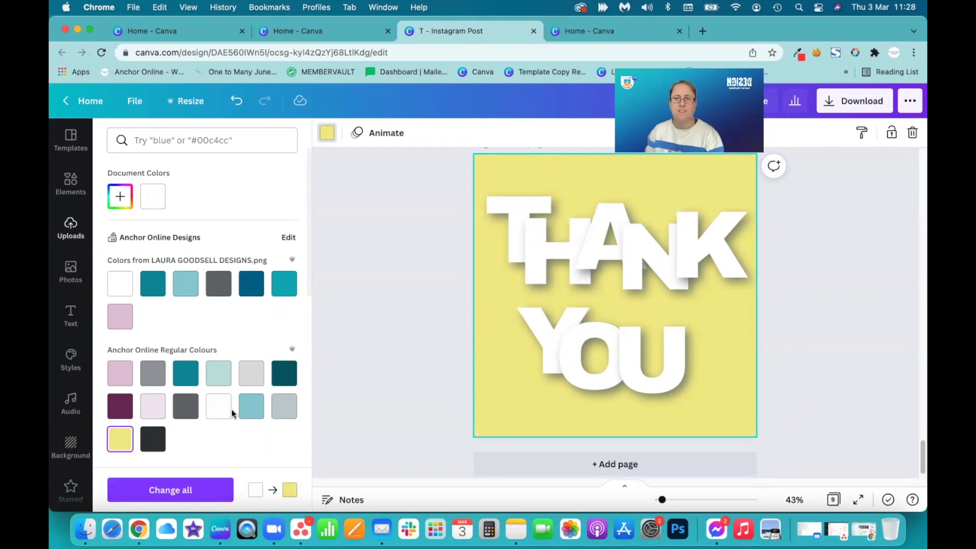
pyautogui.click(251, 409)
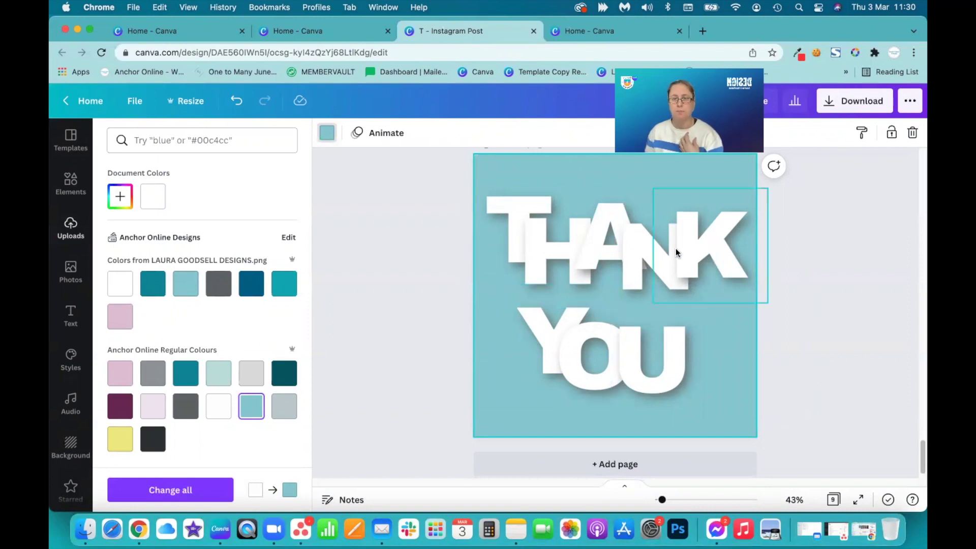
# Nudge the T down so it lines up with HANK
pyautogui.click(426, 377)
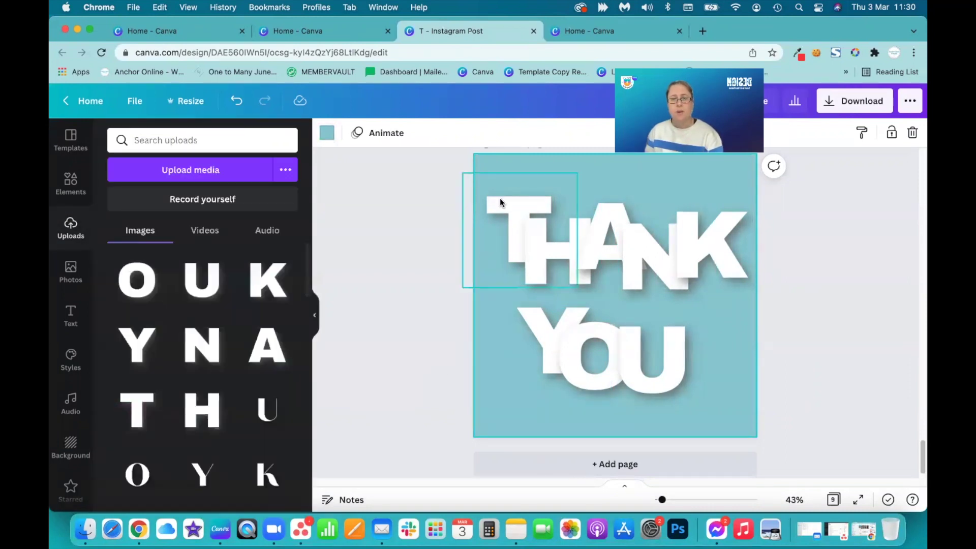
pyautogui.moveTo(497, 203)
pyautogui.mouseDown()
pyautogui.moveTo(494, 224)
pyautogui.moveTo(488, 201)
pyautogui.moveTo(496, 199)
pyautogui.moveTo(487, 212)
pyautogui.mouseUp()
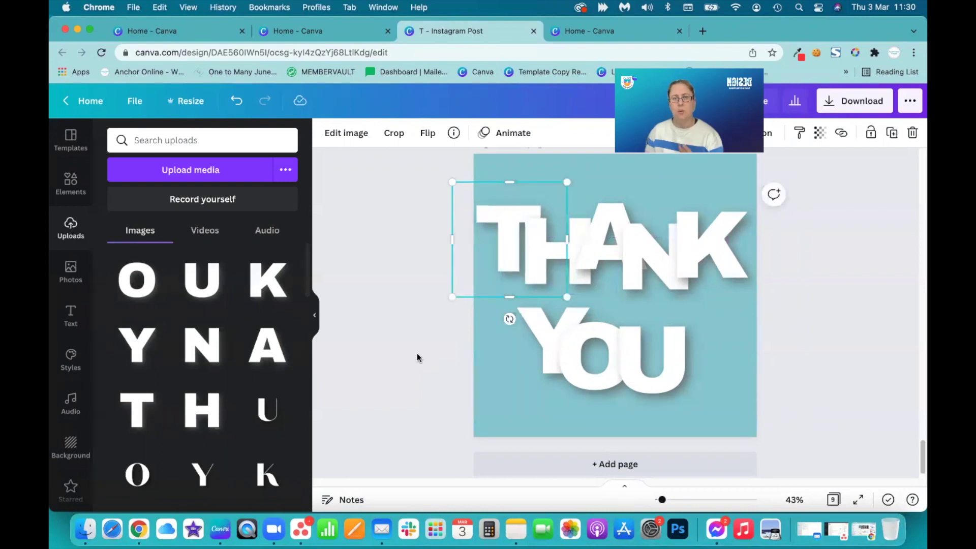
pyautogui.click(410, 394)
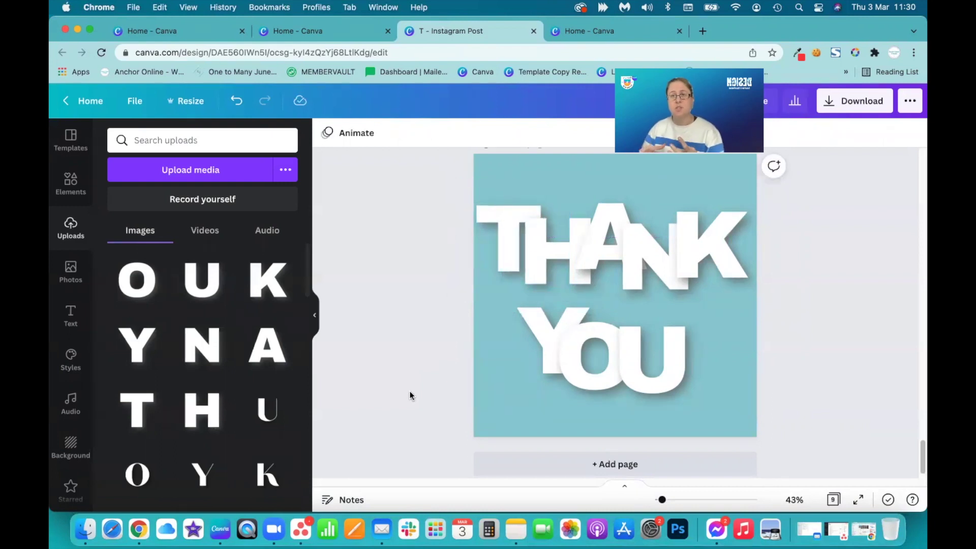